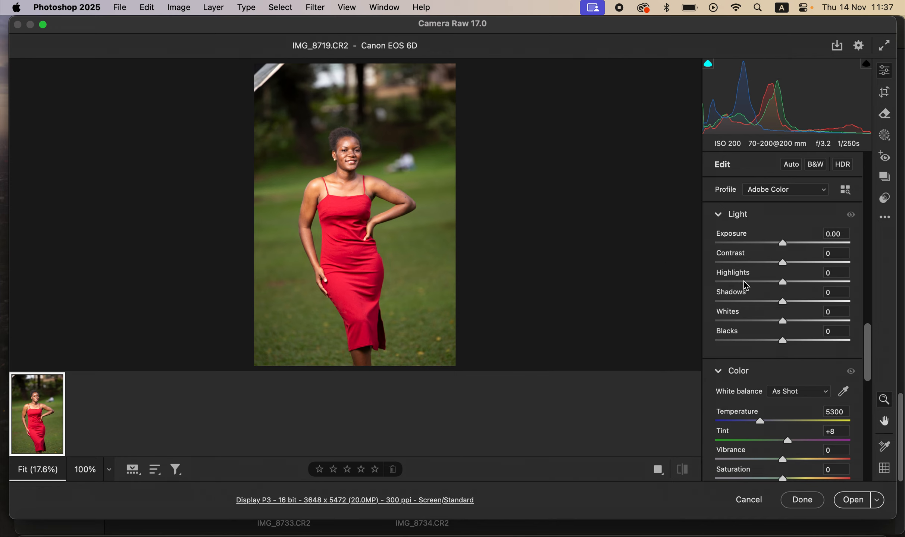
Set the photo's Highlights to -78, Whites to -69, Blacks to -17 and Shadows to +27.
{"action": "left_click_drag", "start_coordinate": [773, 283], "coordinate": [732, 282]}
{"action": "left_click_drag", "start_coordinate": [780, 322], "coordinate": [736, 321]}
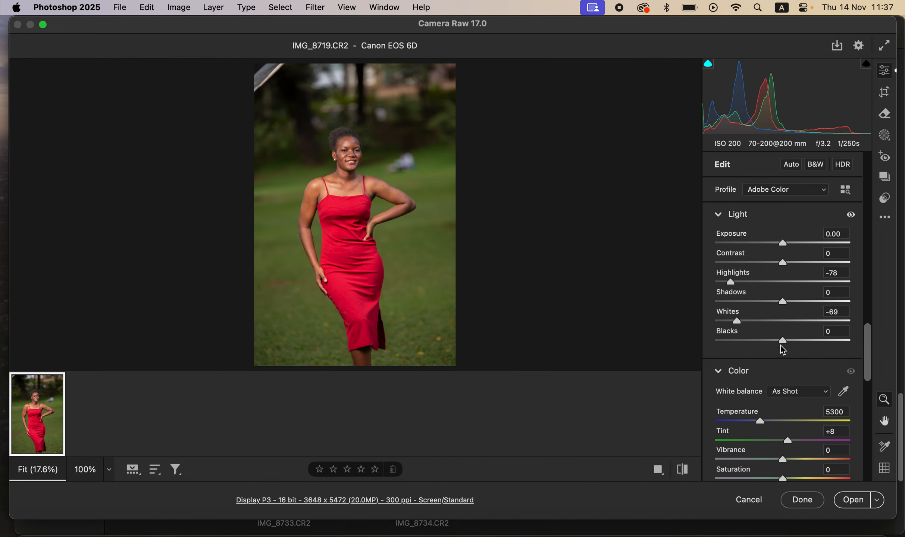
{"action": "left_click_drag", "start_coordinate": [778, 342], "coordinate": [772, 340]}
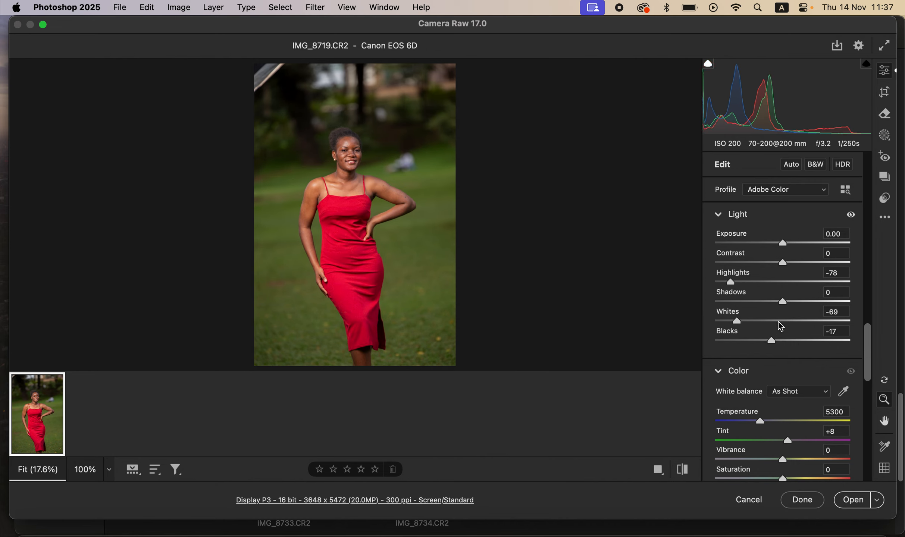
{"action": "left_click_drag", "start_coordinate": [792, 302], "coordinate": [801, 302]}
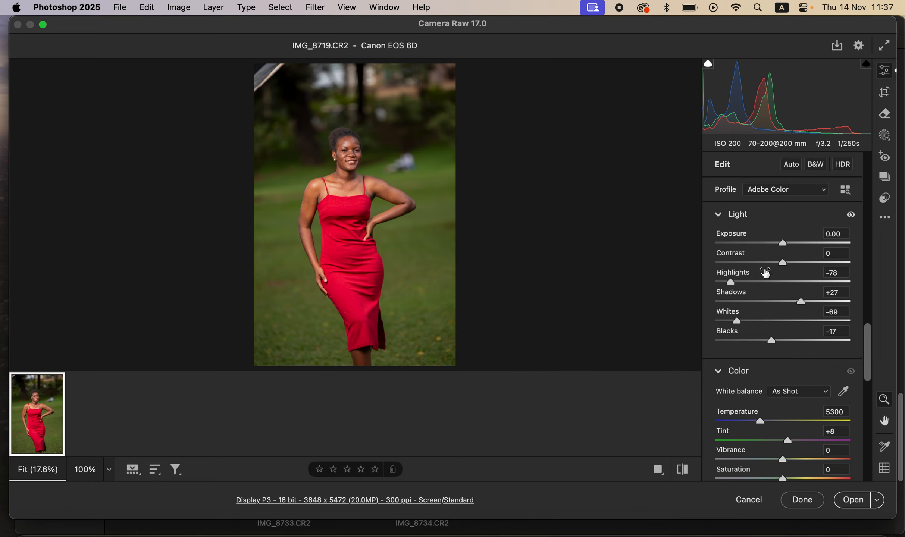
Set the Contrast to +12 and warm the white balance to a Temperature of 5800.
{"action": "left_click_drag", "start_coordinate": [784, 263], "coordinate": [791, 262]}
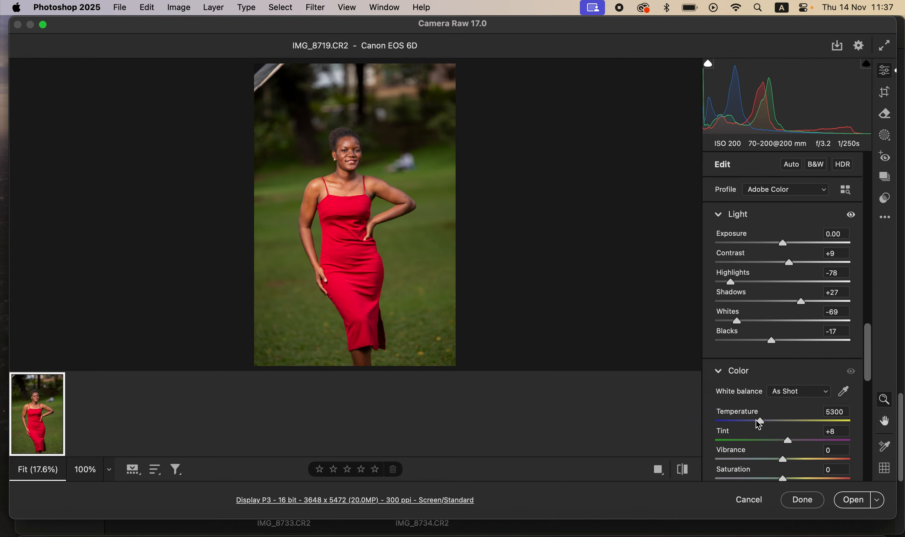
{"action": "left_click_drag", "start_coordinate": [761, 422], "coordinate": [771, 427]}
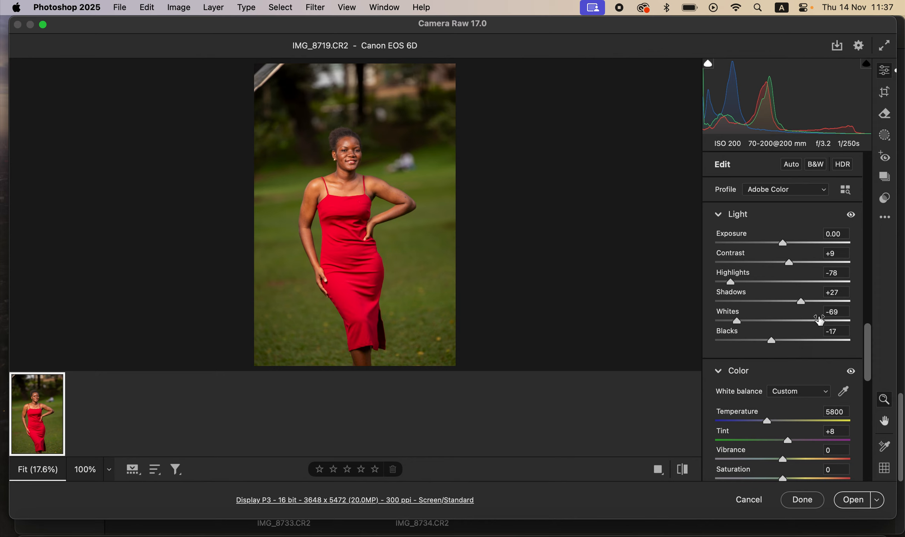
{"action": "left_click_drag", "start_coordinate": [789, 263], "coordinate": [795, 265]}
Shift the Color Mixer hues, setting Greens to +65 and Yellows to +51.
{"action": "left_click_drag", "start_coordinate": [868, 347], "coordinate": [873, 295]}
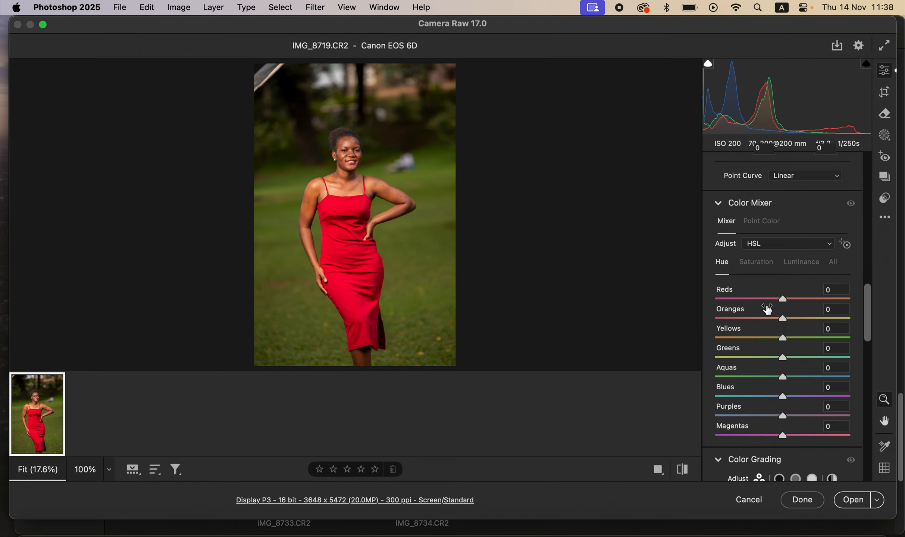
{"action": "left_click_drag", "start_coordinate": [791, 360], "coordinate": [816, 358]}
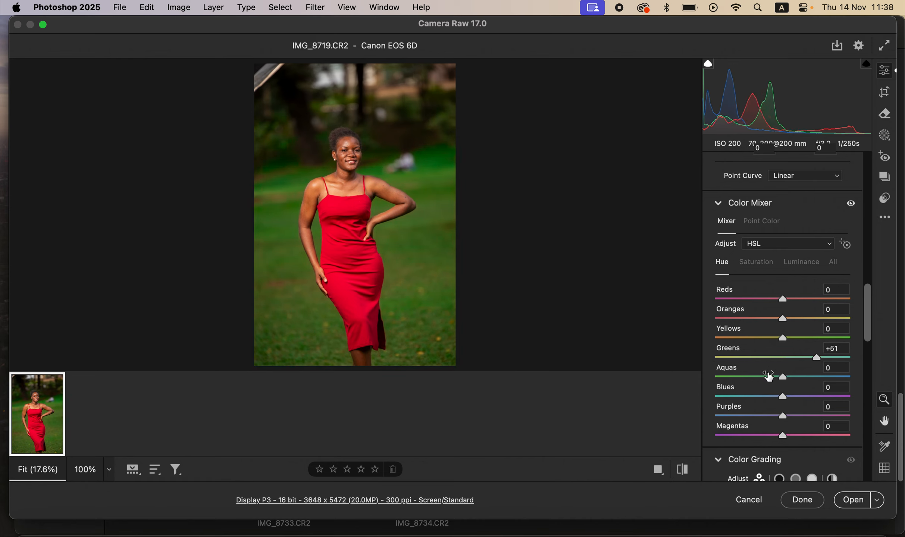
{"action": "left_click_drag", "start_coordinate": [815, 358], "coordinate": [734, 357]}
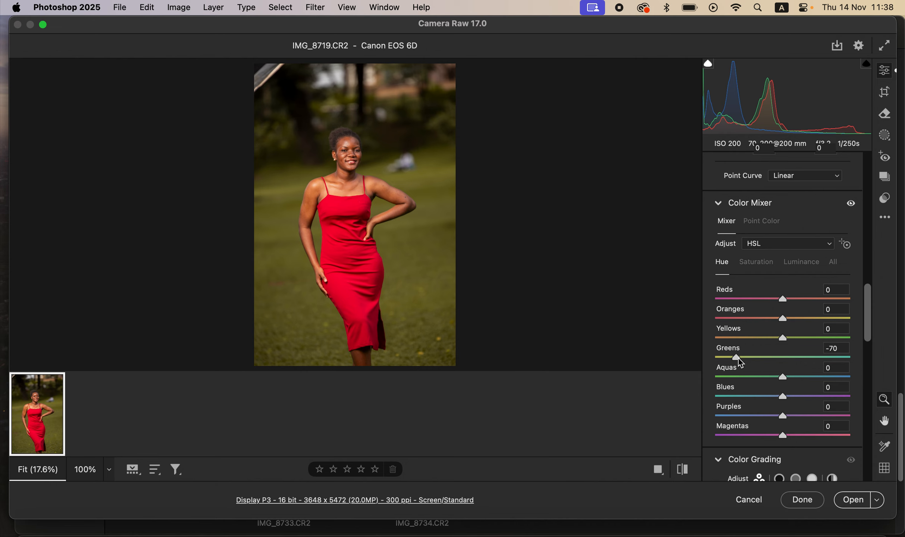
{"action": "left_click_drag", "start_coordinate": [740, 357], "coordinate": [827, 357]}
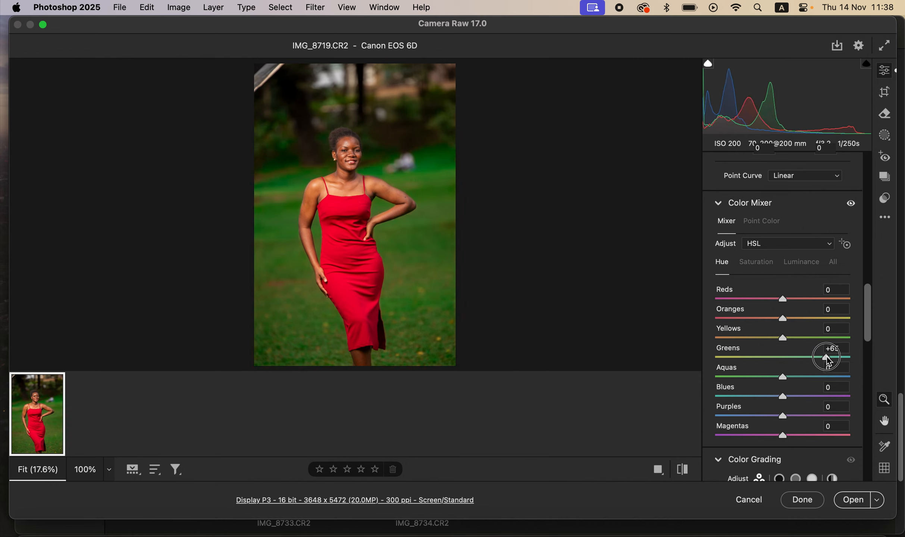
{"action": "left_click_drag", "start_coordinate": [787, 337], "coordinate": [820, 338]}
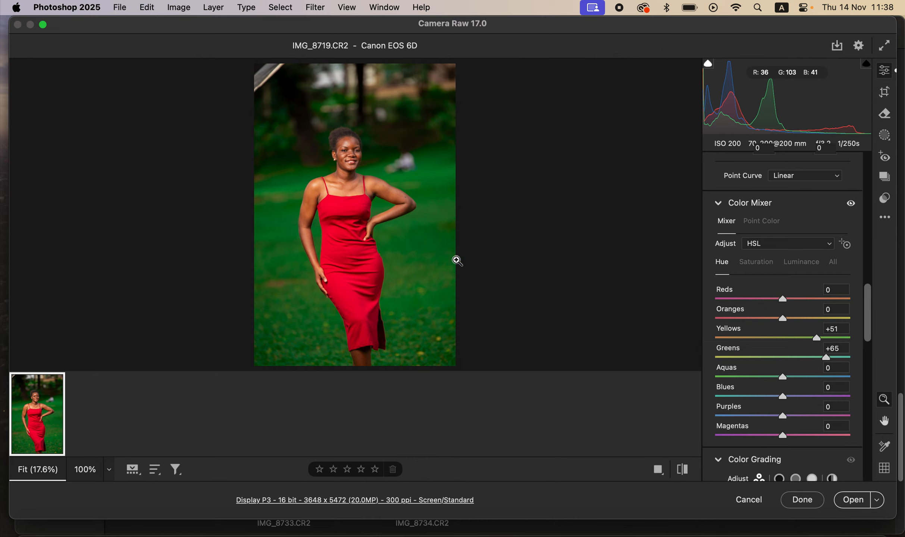
In the Color Mixer, set the saturation of Greens to -61 and Yellows to -15, and slightly lower the luminance of Oranges.
{"action": "left_click", "coordinate": [763, 265]}
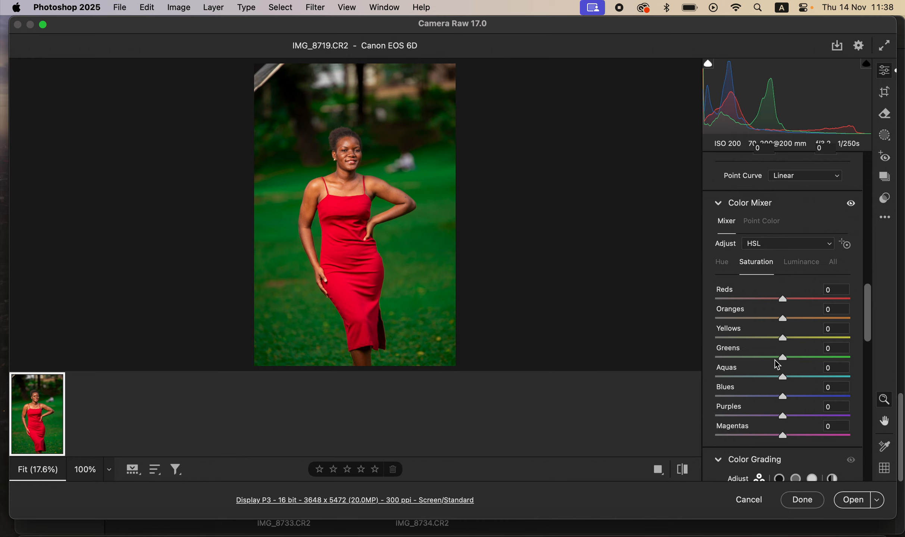
{"action": "left_click_drag", "start_coordinate": [780, 357], "coordinate": [738, 359]}
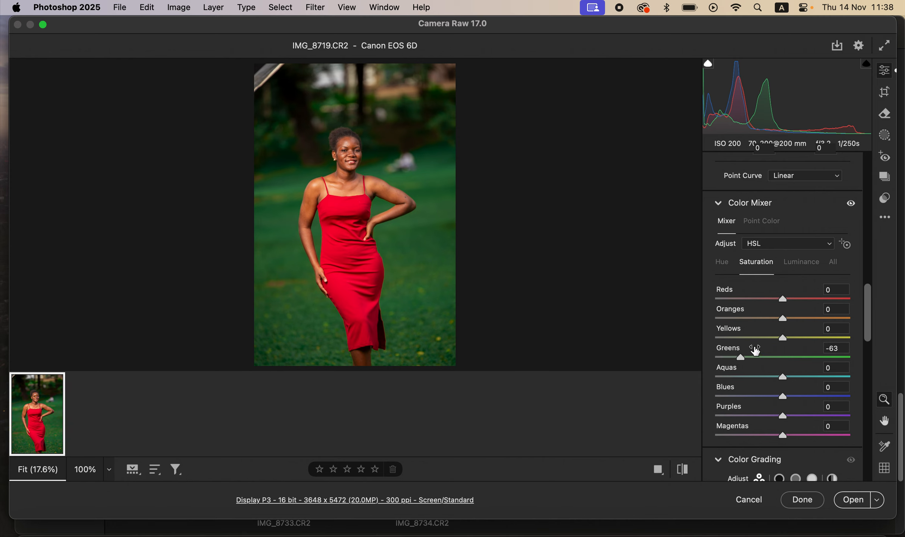
{"action": "left_click_drag", "start_coordinate": [783, 338], "coordinate": [742, 357]}
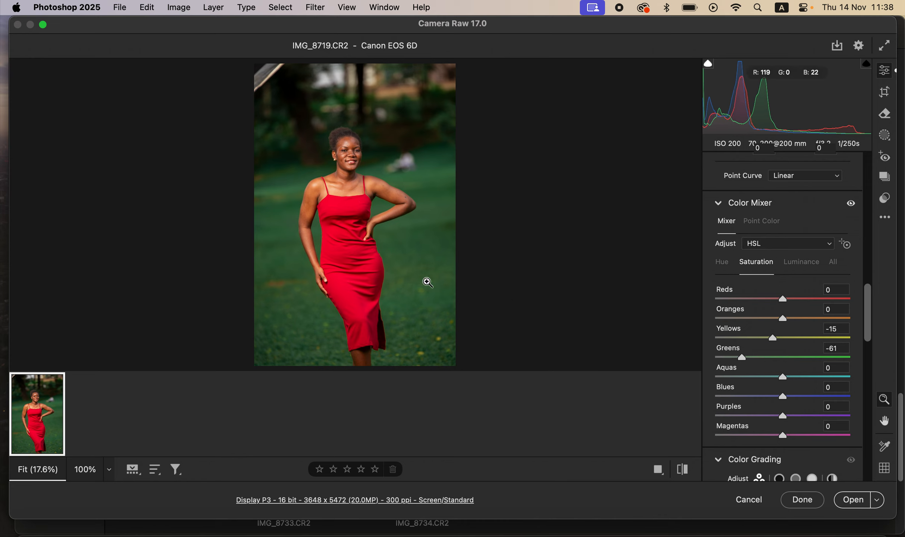
{"action": "left_click", "coordinate": [806, 263]}
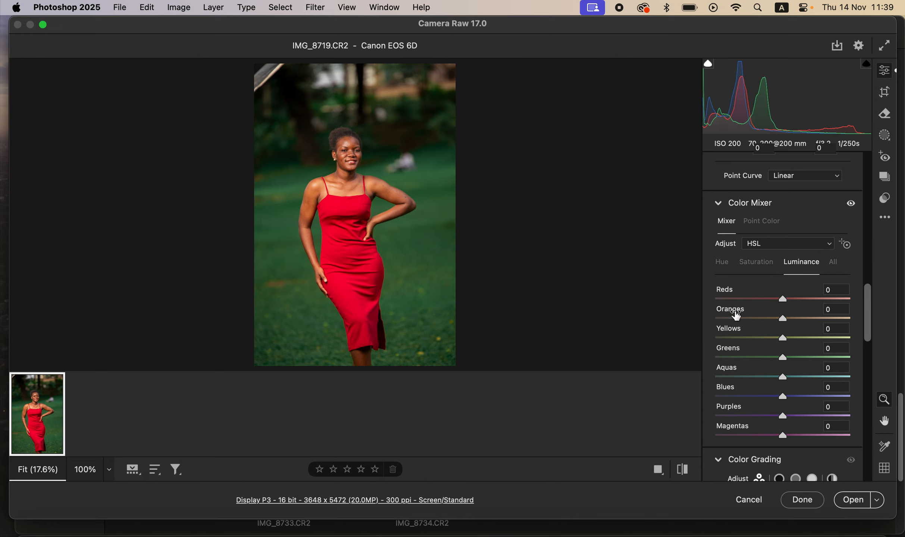
{"action": "left_click_drag", "start_coordinate": [782, 319], "coordinate": [779, 319]}
Raise the Exposure to +0.05 and open the developed raw photo in Photoshop.
{"action": "left_click_drag", "start_coordinate": [870, 334], "coordinate": [870, 183]}
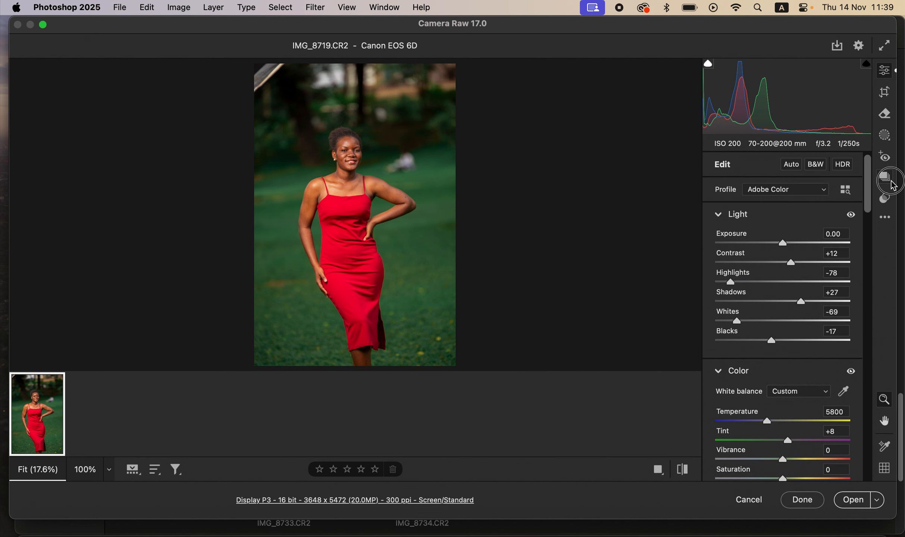
{"action": "left_click_drag", "start_coordinate": [786, 244], "coordinate": [787, 247]}
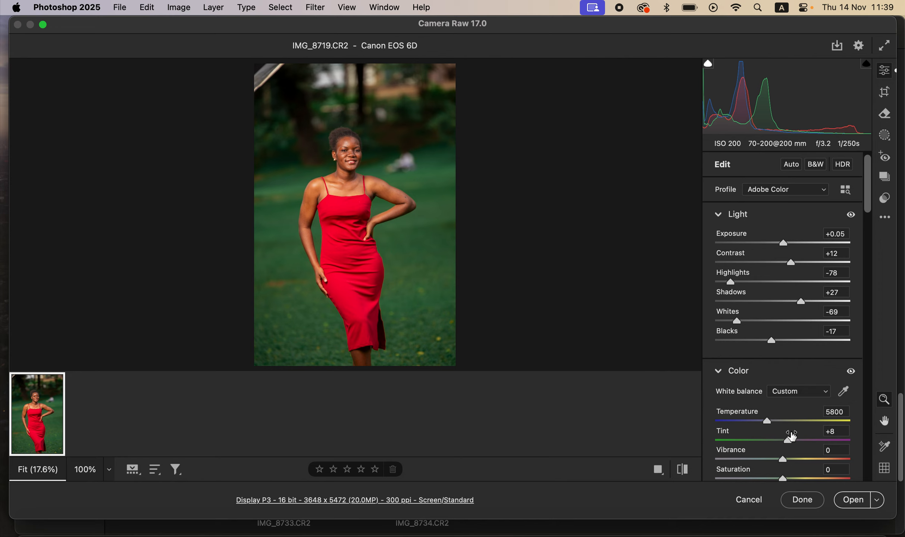
{"action": "left_click", "coordinate": [851, 505]}
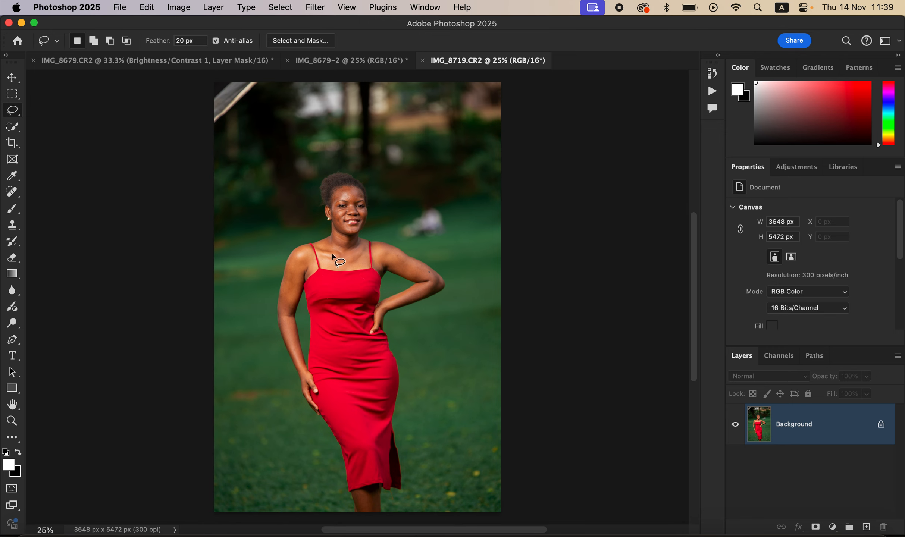
Crop the photo to a 4:5 ratio, shifting the frame up to keep more space above the woman's head.
{"action": "left_click", "coordinate": [14, 147]}
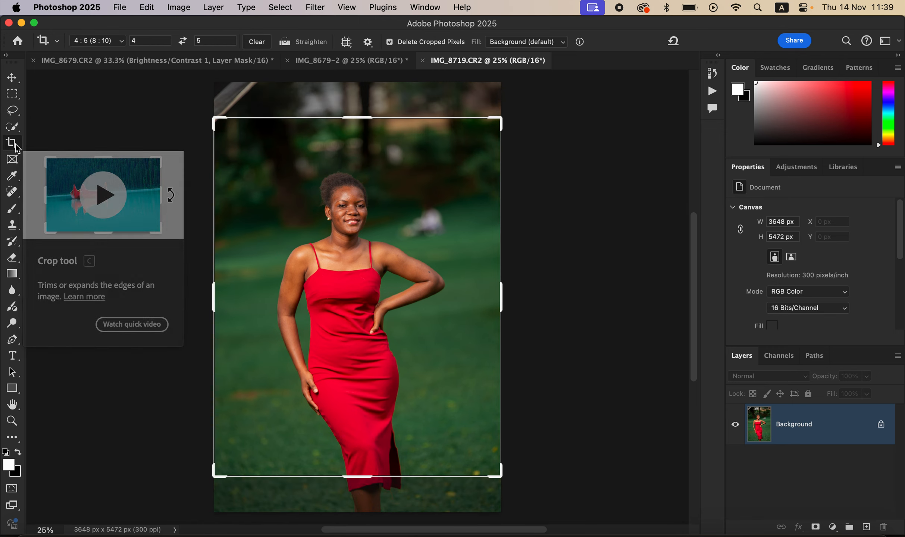
{"action": "left_click_drag", "start_coordinate": [379, 410], "coordinate": [379, 432]}
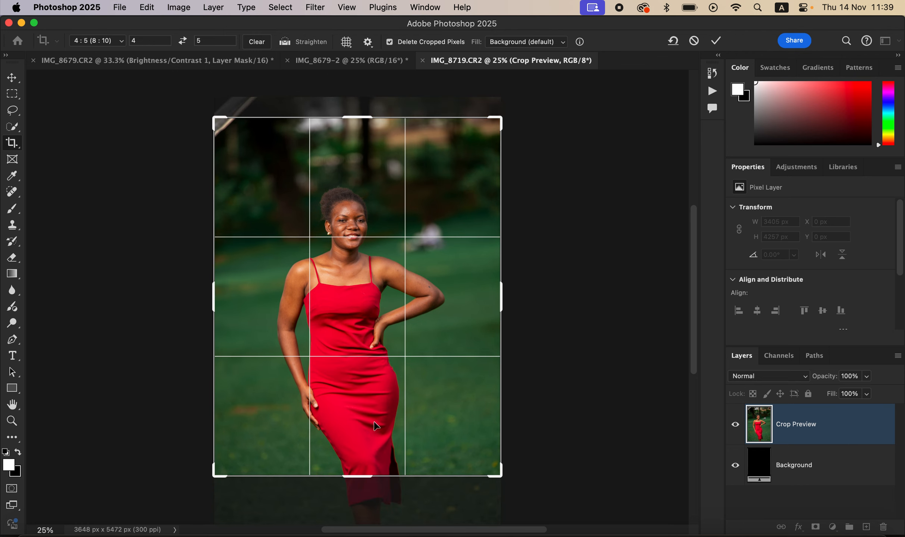
{"action": "key", "text": "Return"}
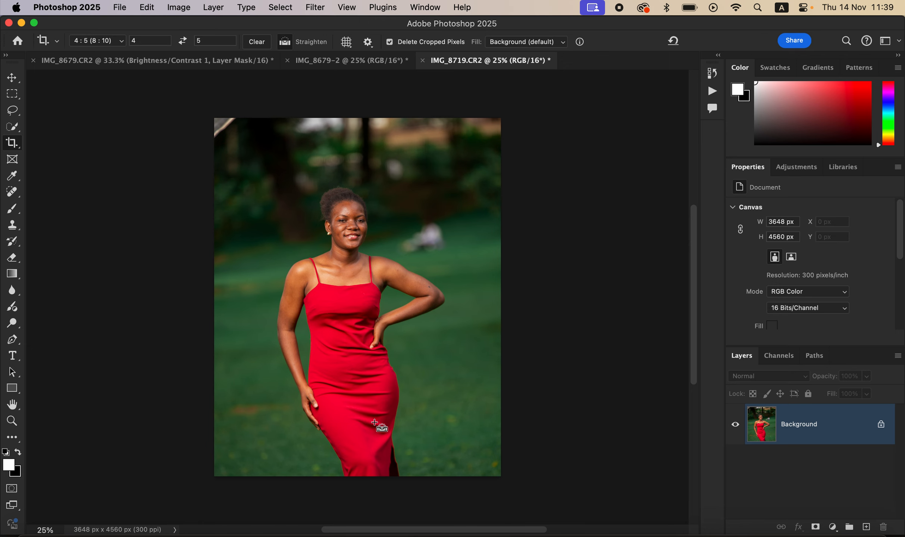
Add a Gradient Map adjustment layer above the Background layer and hide it to see the original colours.
{"action": "key", "text": "super+equal"}
{"action": "key", "text": "super+equal"}
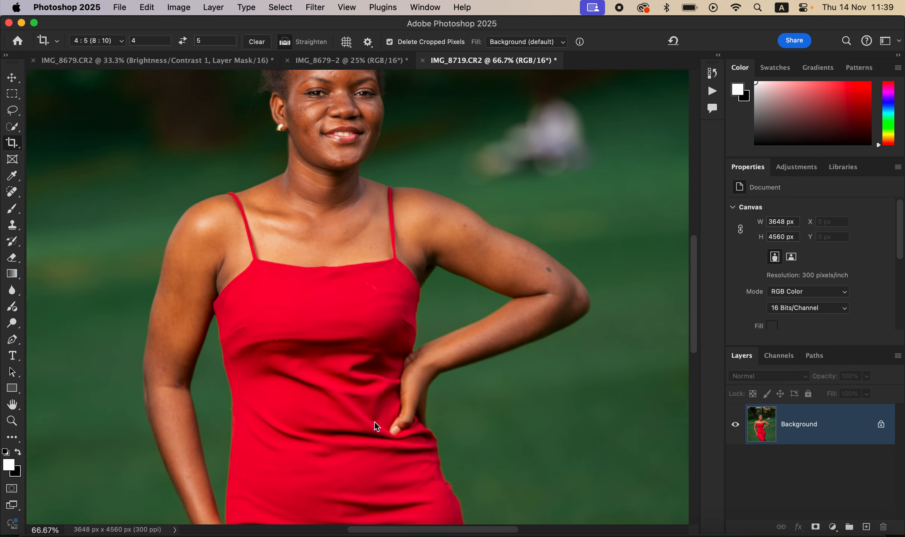
{"action": "key", "text": "super+minus"}
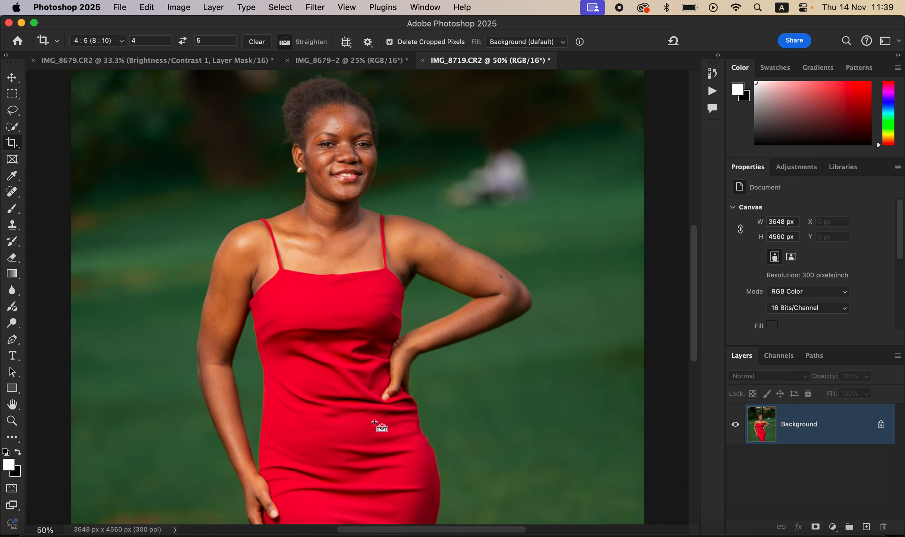
{"action": "key", "text": "super+minus"}
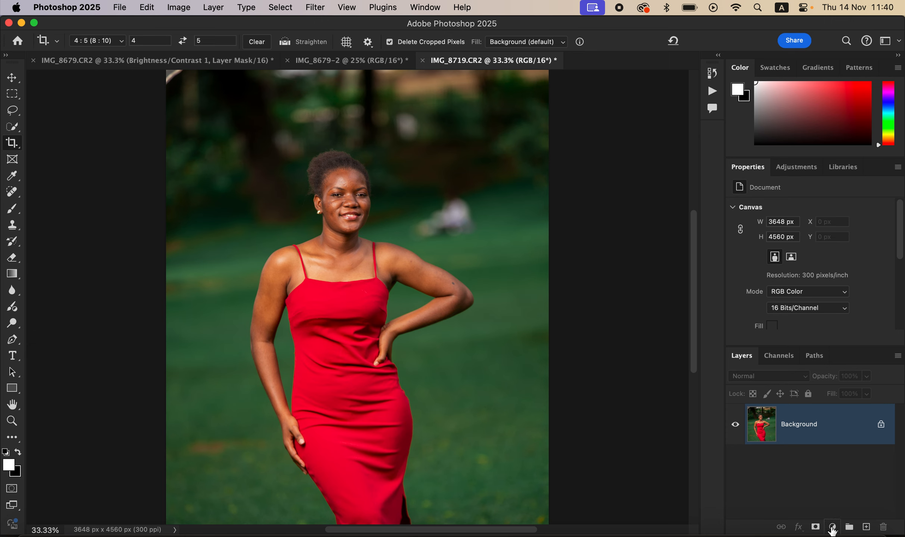
{"action": "left_click", "coordinate": [833, 527]}
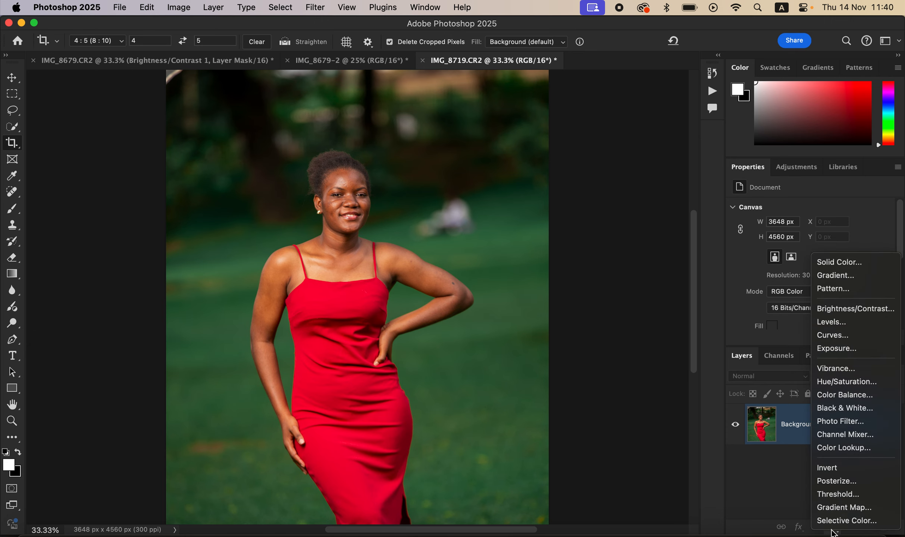
{"action": "left_click", "coordinate": [846, 509]}
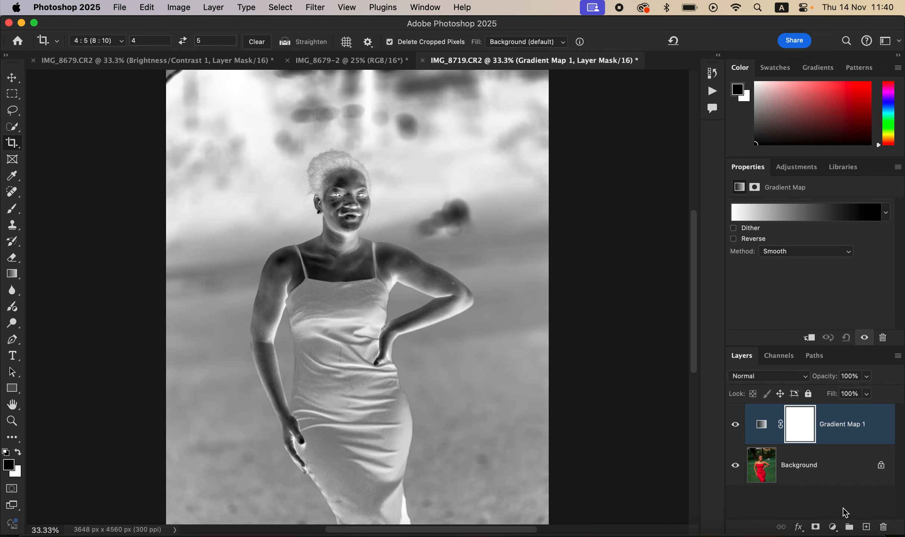
{"action": "left_click", "coordinate": [759, 425]}
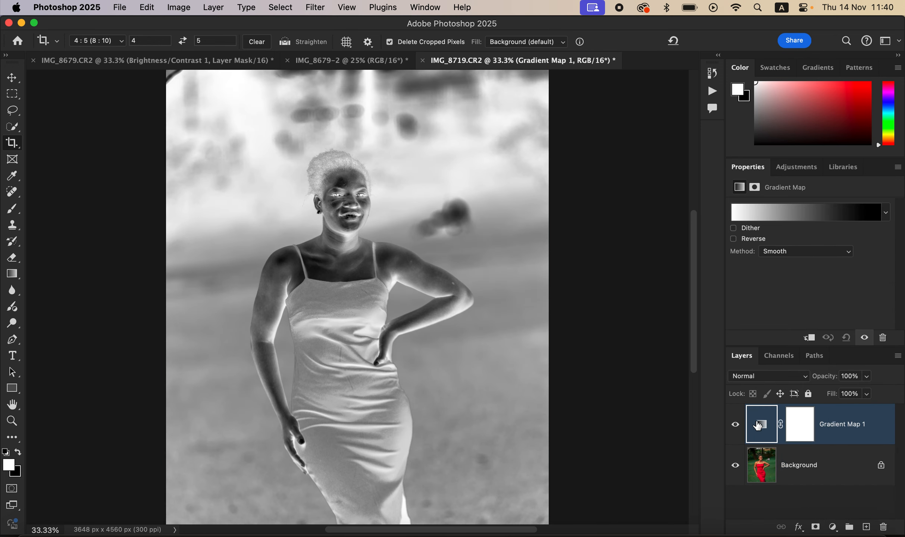
{"action": "left_click", "coordinate": [735, 425]}
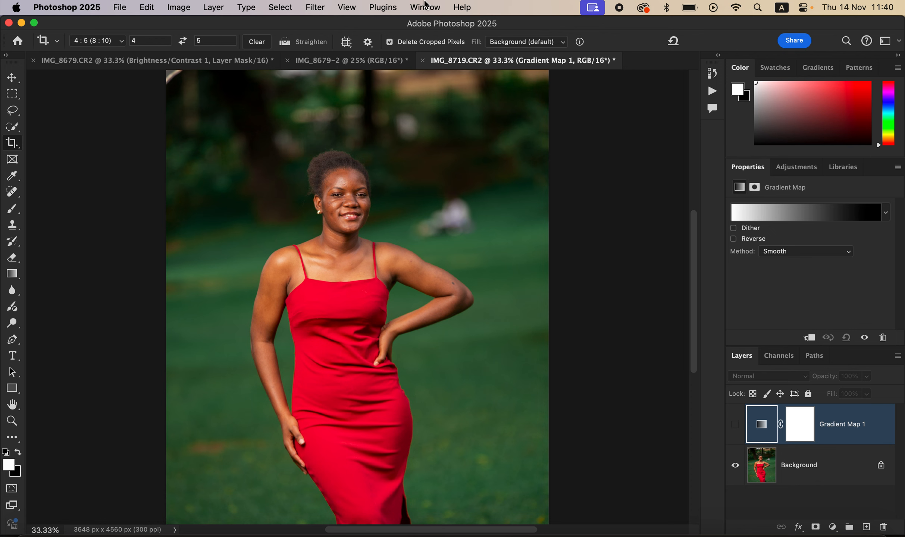
Set the gradient map's stop at location 0 to the dark brown 3a1e0e, sampled from the shadow under the woman's chin.
{"action": "left_click", "coordinate": [425, 7]}
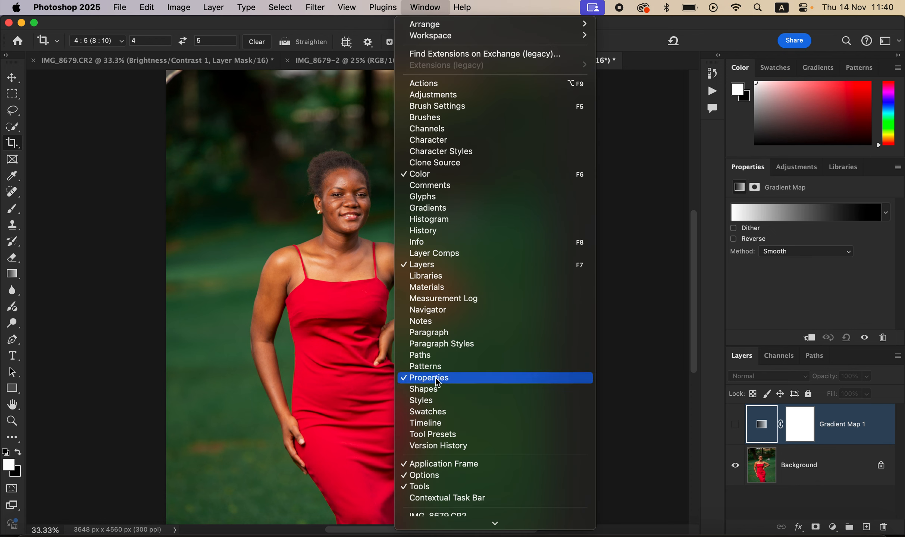
{"action": "left_click", "coordinate": [841, 194]}
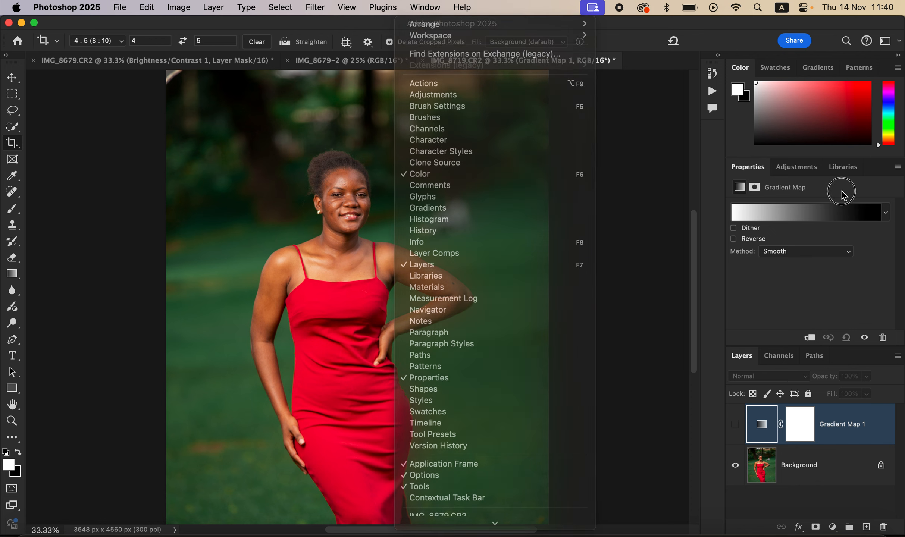
{"action": "left_click", "coordinate": [777, 216]}
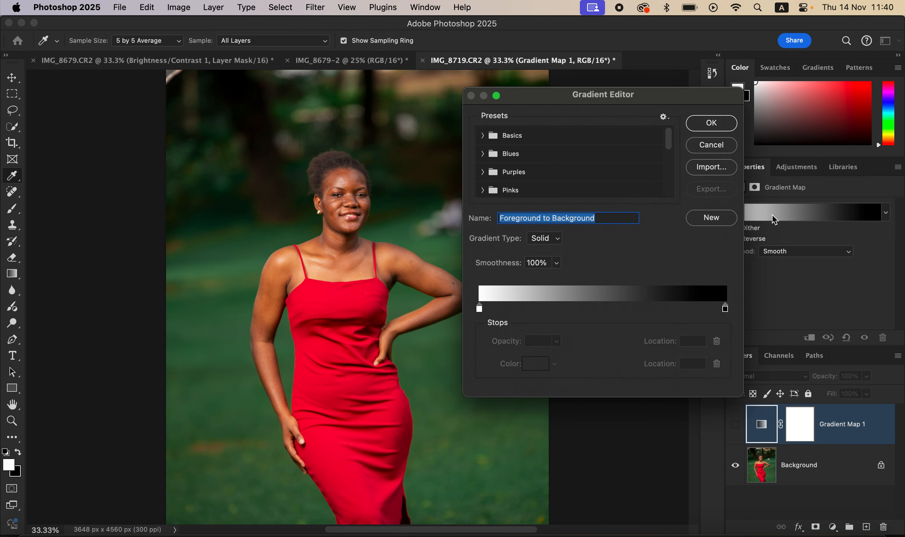
{"action": "left_click", "coordinate": [480, 309]}
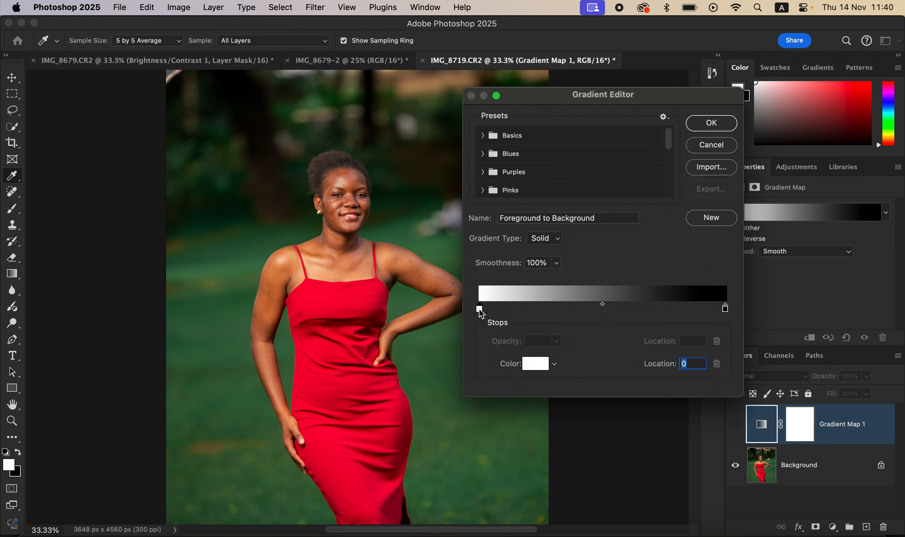
{"action": "left_click", "coordinate": [154, 43]}
{"action": "left_click", "coordinate": [154, 41]}
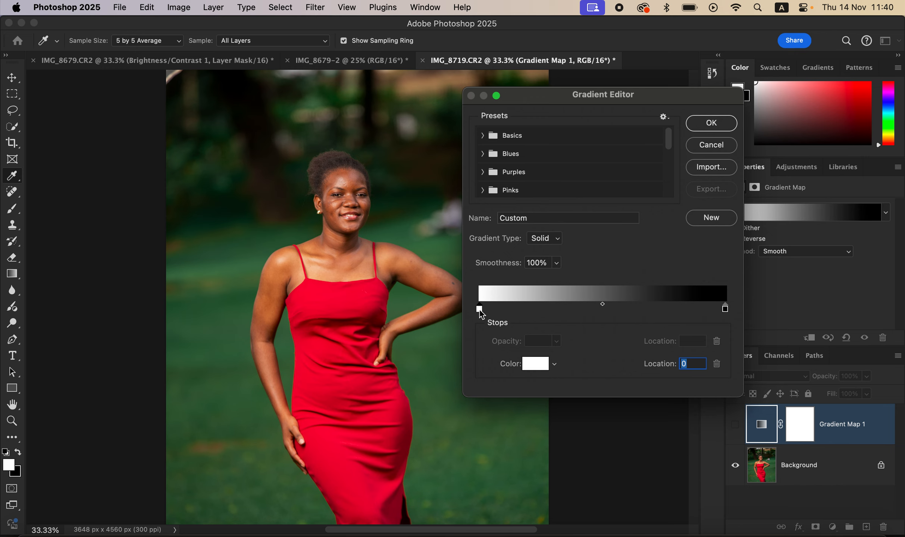
{"action": "left_click", "coordinate": [536, 367]}
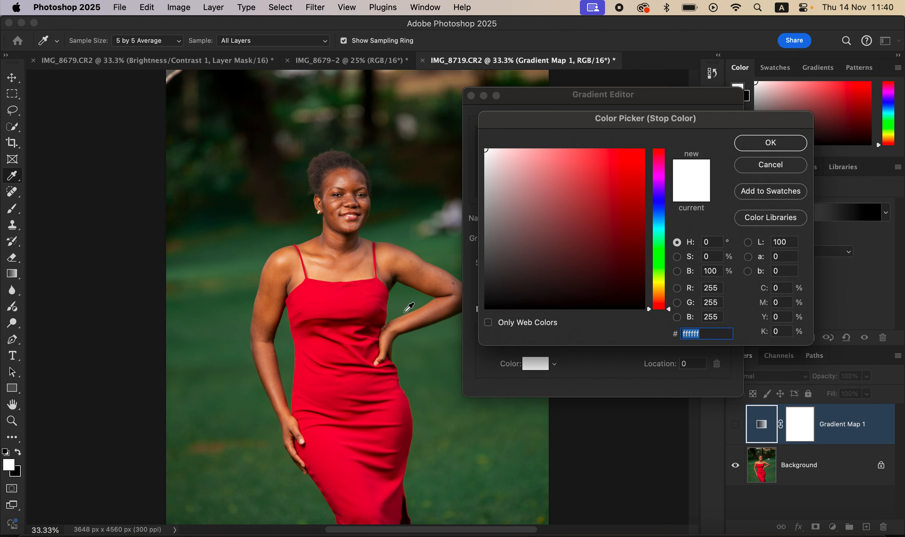
{"action": "left_click", "coordinate": [347, 247]}
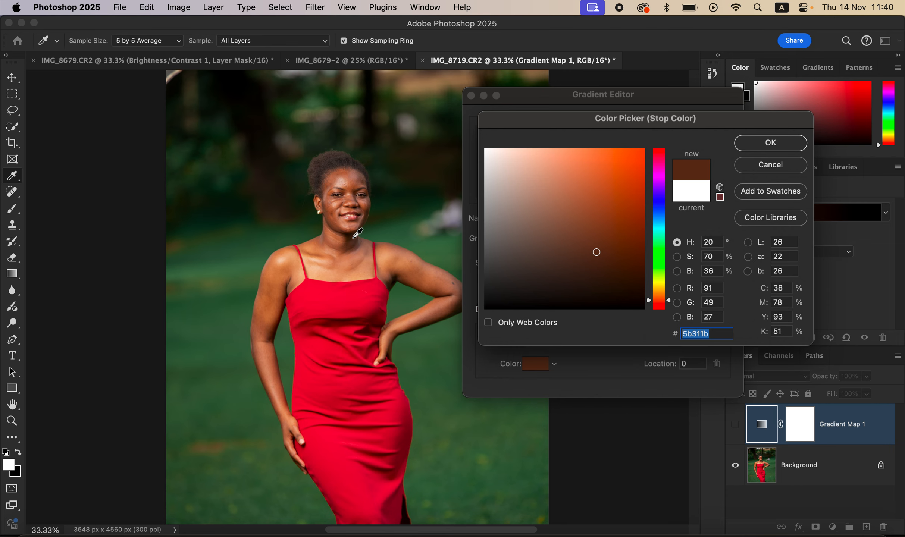
{"action": "left_click", "coordinate": [352, 238]}
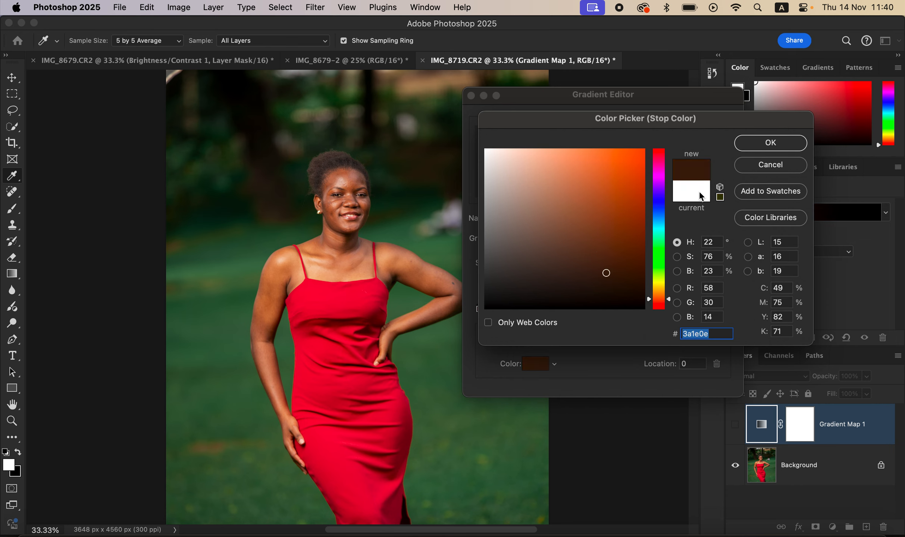
{"action": "left_click", "coordinate": [771, 144]}
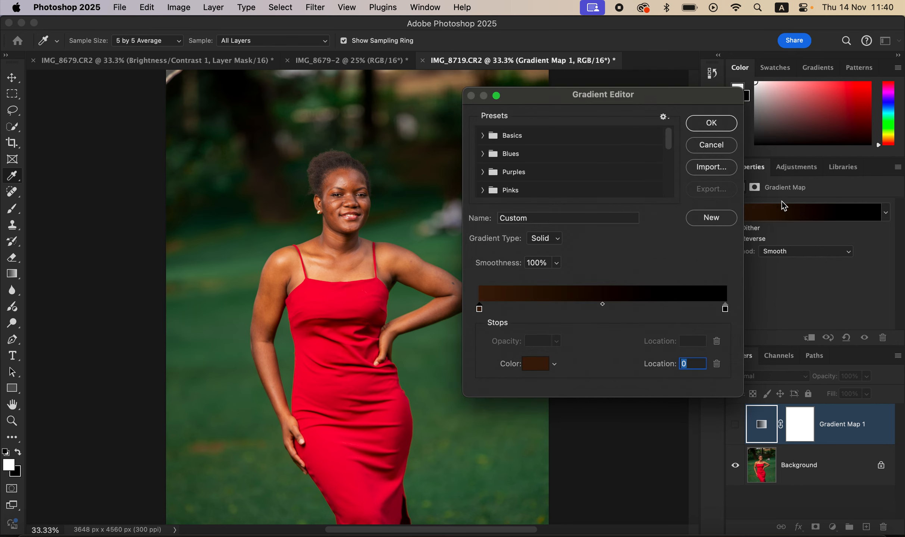
Set the gradient's stop at location 100 to the light skin colour ecc4a3, sampled from the highlight on her upper chest.
{"action": "left_click", "coordinate": [725, 309]}
{"action": "left_click", "coordinate": [536, 366]}
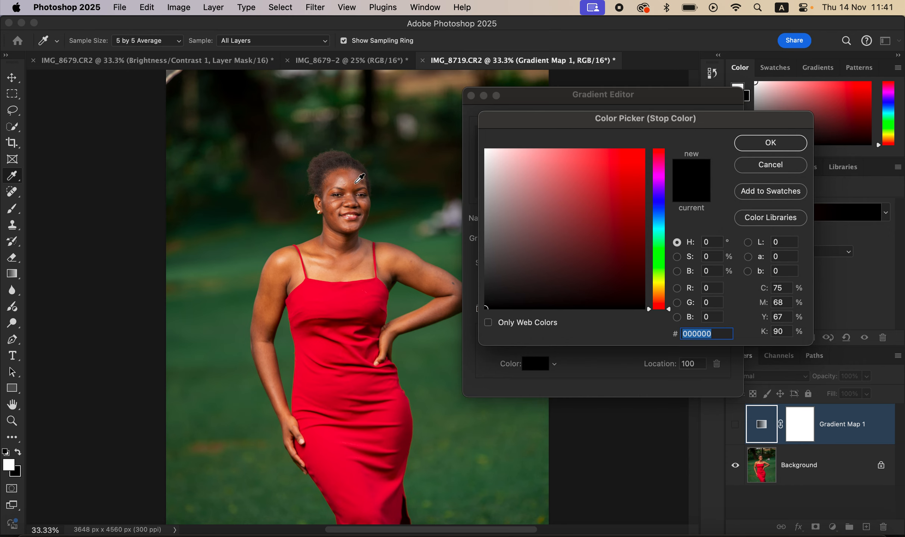
{"action": "left_click", "coordinate": [318, 259]}
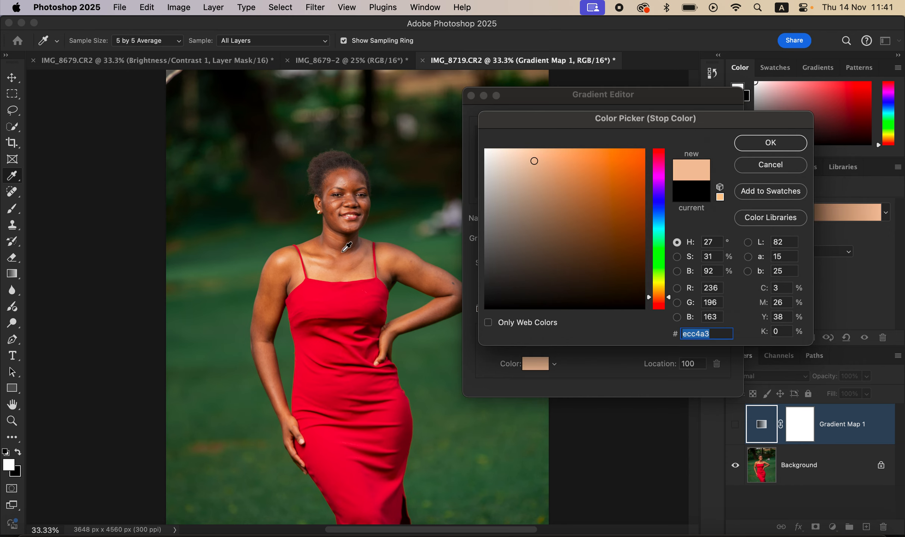
{"action": "left_click", "coordinate": [777, 144]}
Add a middle stop at location 50 in the midtone ca8450, sampled from her shoulder, and accept the gradient.
{"action": "left_click", "coordinate": [600, 308]}
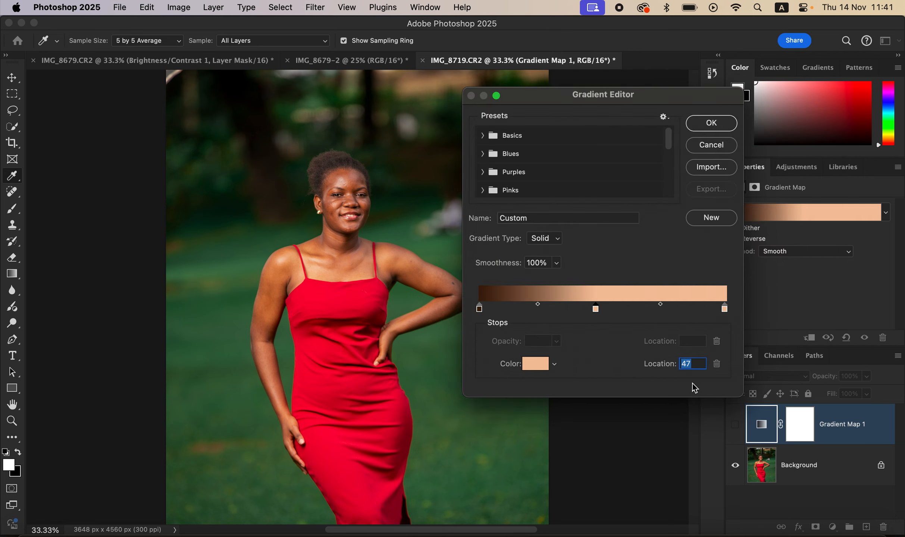
{"action": "type", "text": "50"}
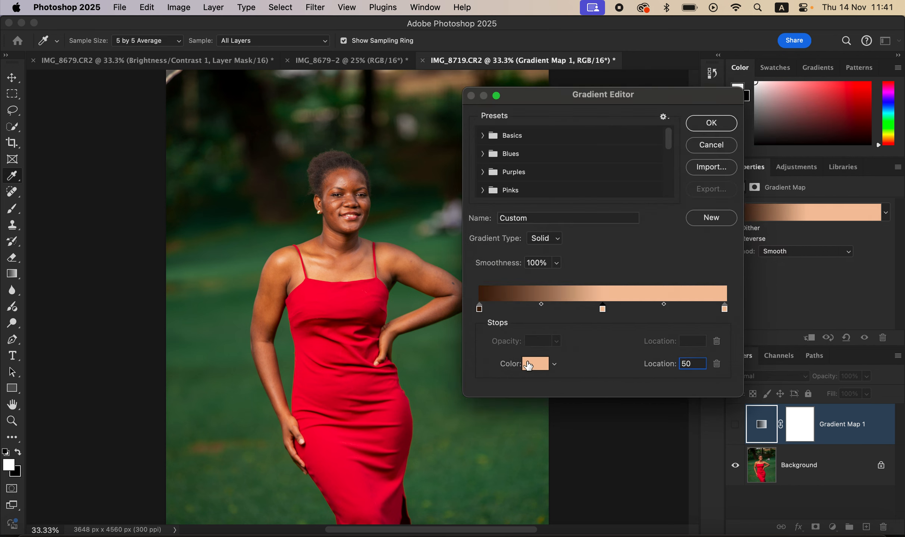
{"action": "left_click", "coordinate": [533, 365]}
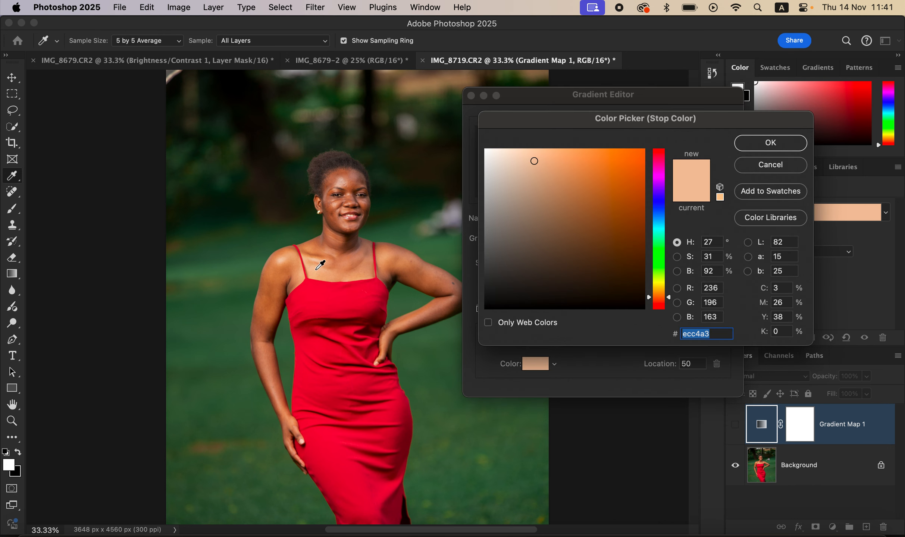
{"action": "left_click", "coordinate": [281, 271]}
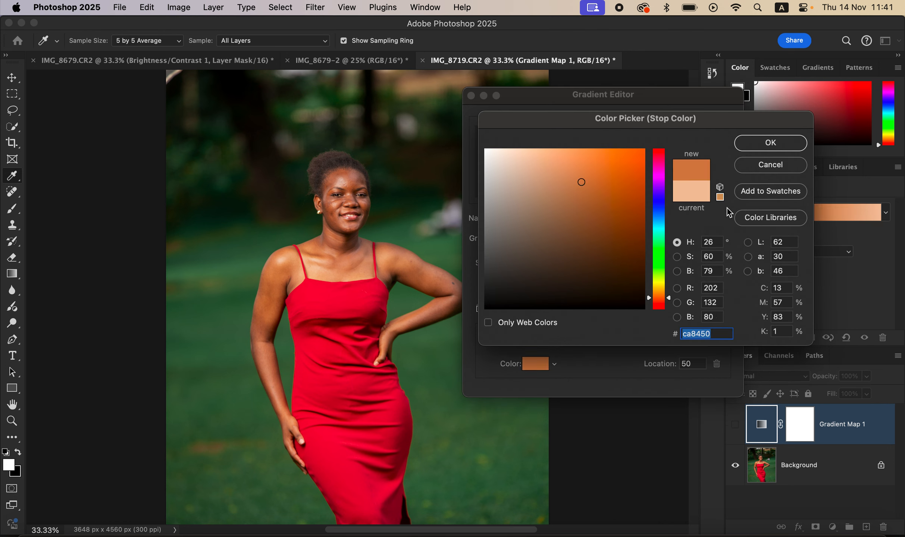
{"action": "left_click", "coordinate": [774, 143]}
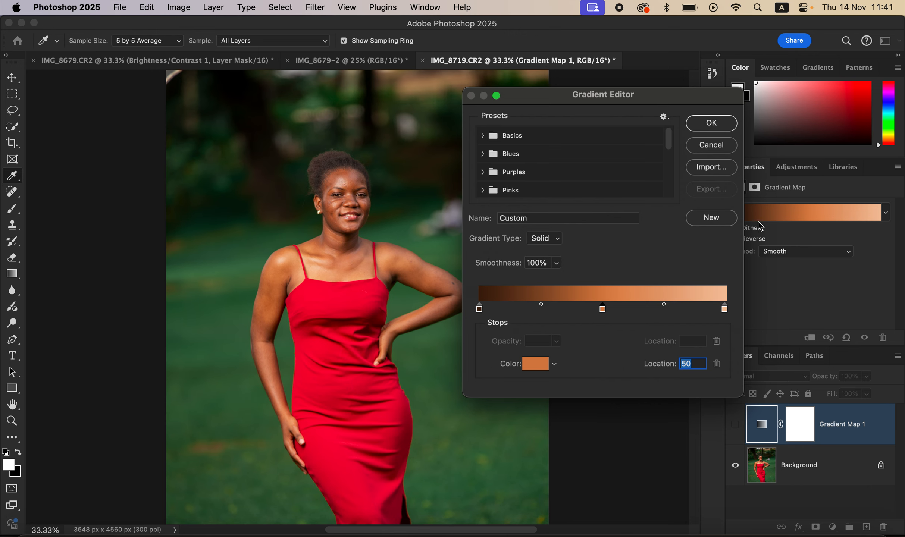
{"action": "left_click", "coordinate": [711, 123]}
Show the Gradient Map layer again and set its blend mode to Color.
{"action": "key", "text": "c"}
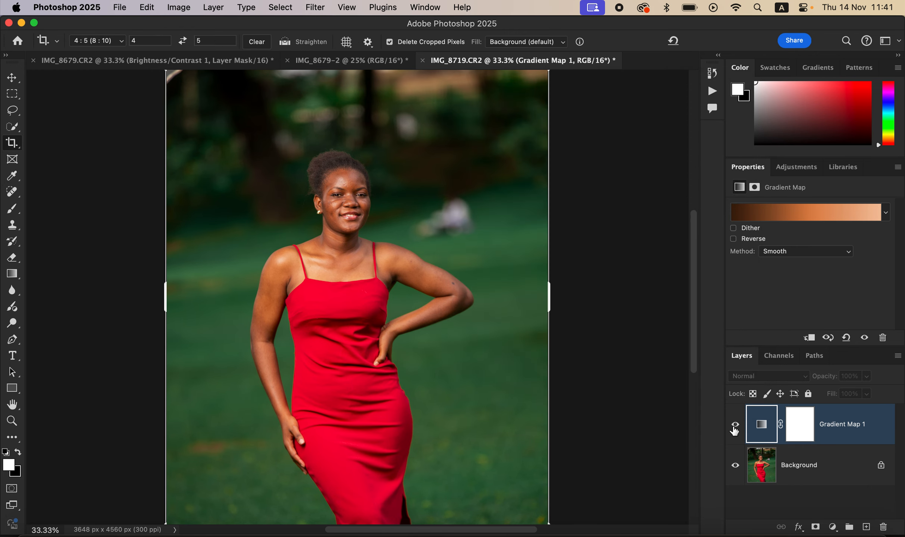
{"action": "left_click", "coordinate": [735, 427]}
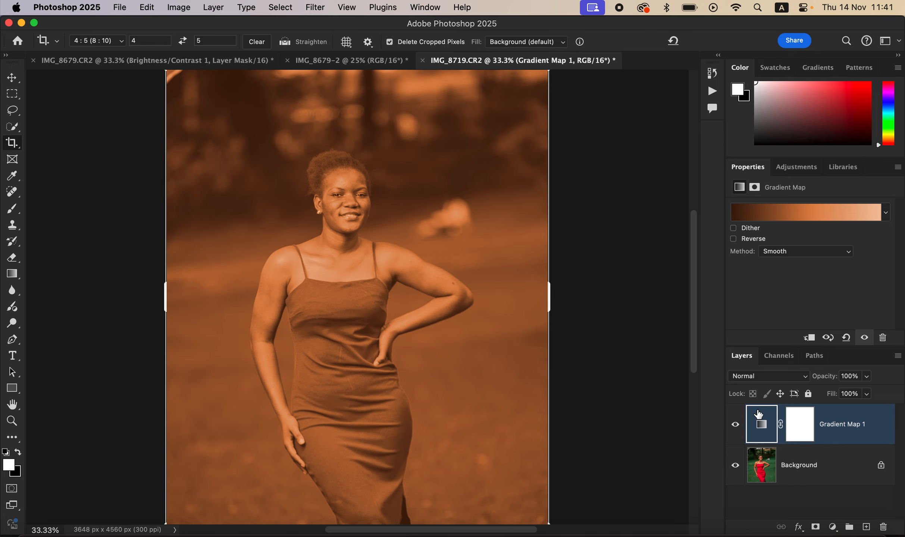
{"action": "left_click", "coordinate": [13, 111]}
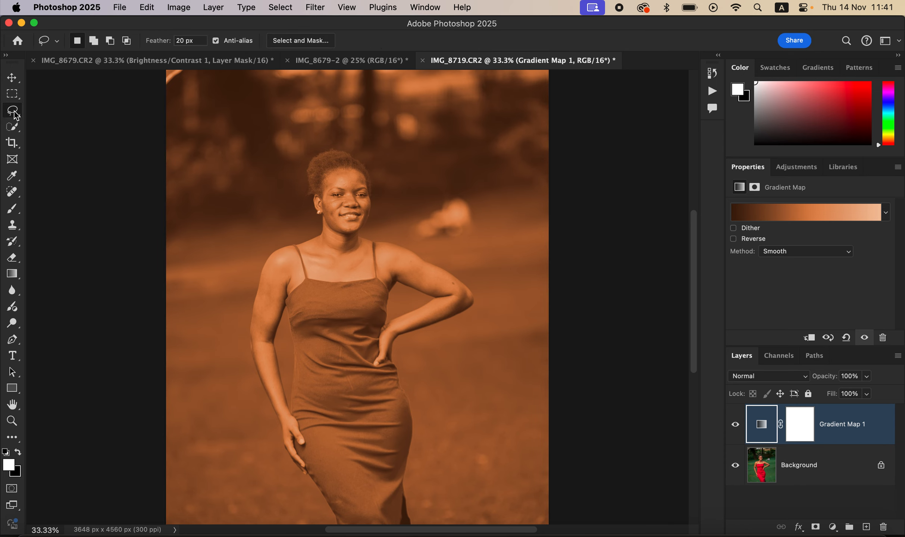
{"action": "left_click", "coordinate": [779, 378]}
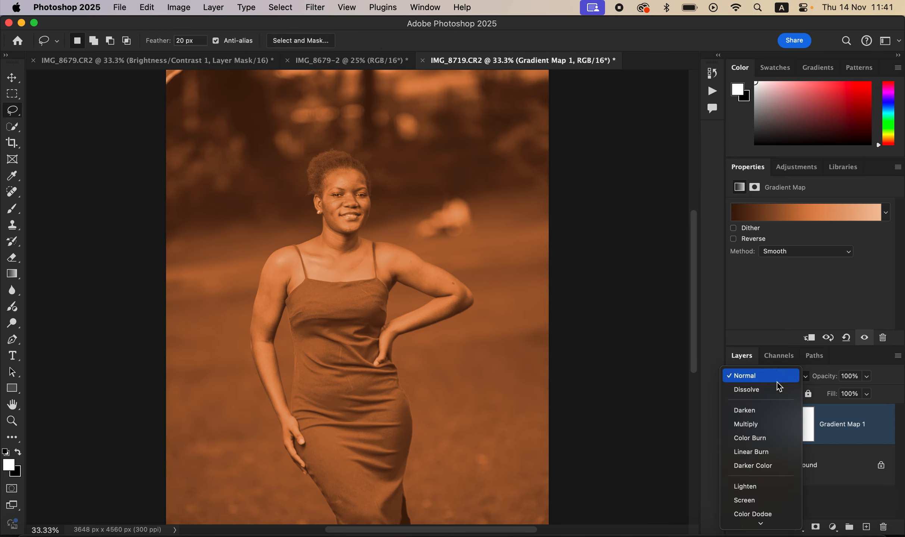
{"action": "scroll", "coordinate": [761, 373], "scroll_direction": "down", "scroll_amount": 5}
{"action": "scroll", "coordinate": [761, 515], "scroll_direction": "down", "scroll_amount": 2}
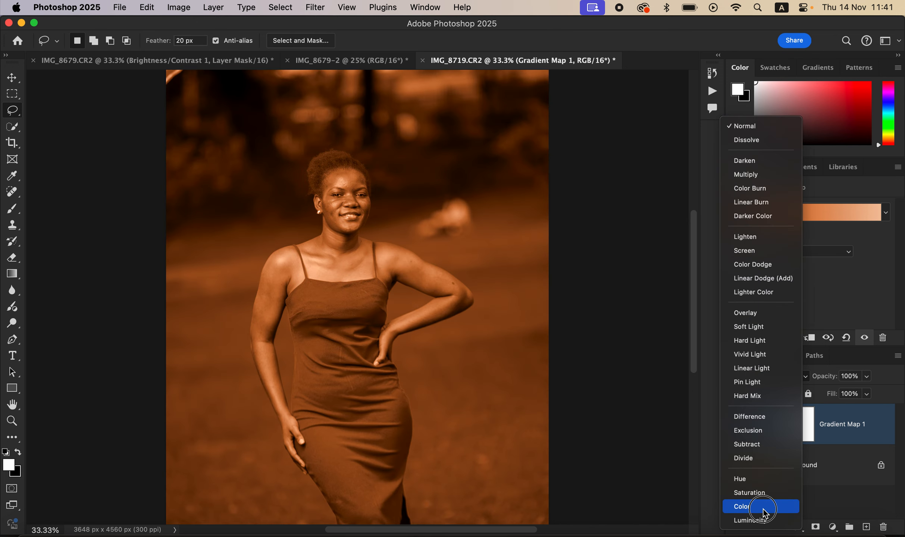
{"action": "left_click", "coordinate": [761, 507]}
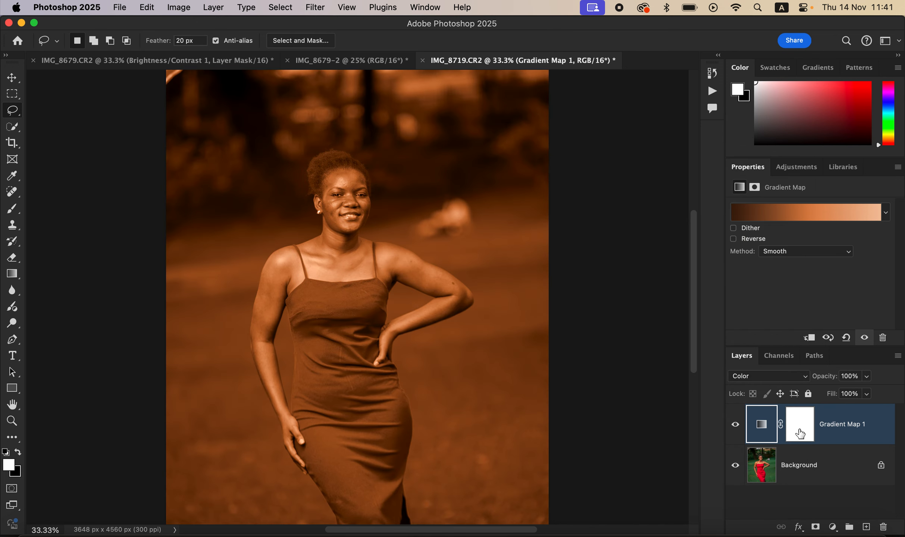
Invert the Gradient Map's layer mask to black and ready the Soft Round brush with white as the foreground colour.
{"action": "left_click", "coordinate": [799, 433]}
{"action": "key", "text": "super+i"}
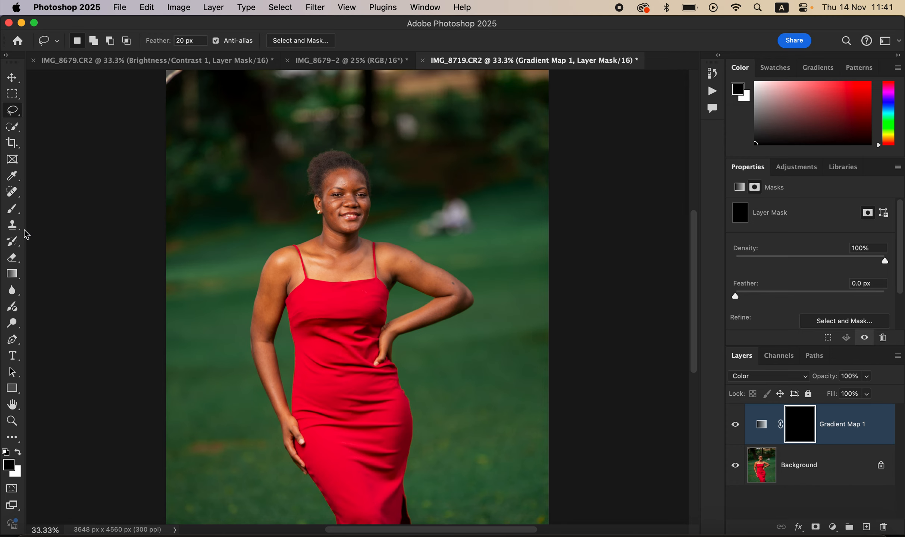
{"action": "left_click", "coordinate": [14, 211]}
{"action": "right_click", "coordinate": [12, 212]}
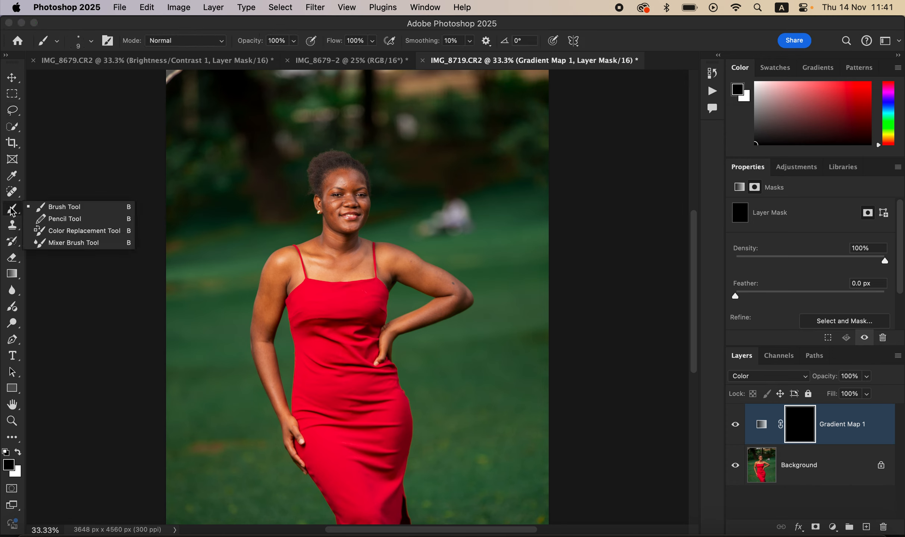
{"action": "left_click", "coordinate": [56, 203]}
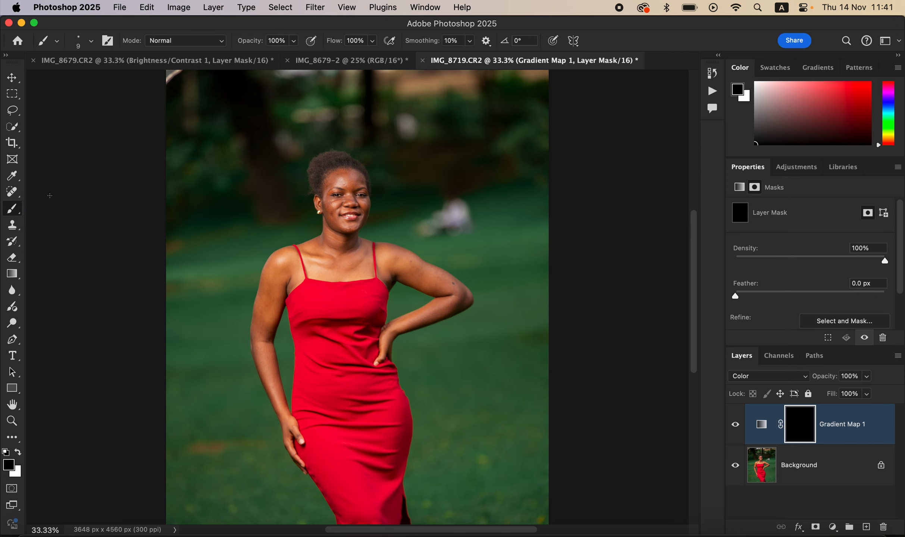
{"action": "left_click", "coordinate": [59, 42]}
{"action": "left_click", "coordinate": [89, 41]}
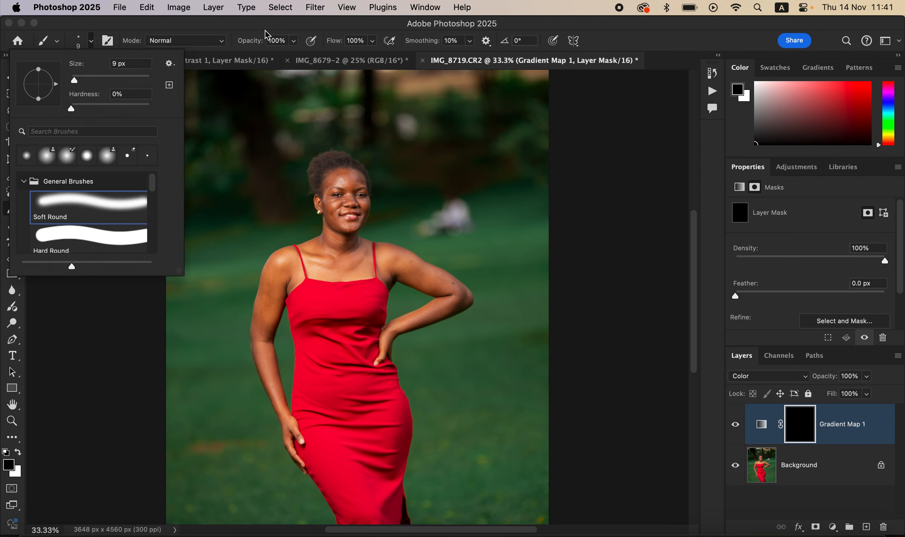
{"action": "left_click", "coordinate": [266, 40]}
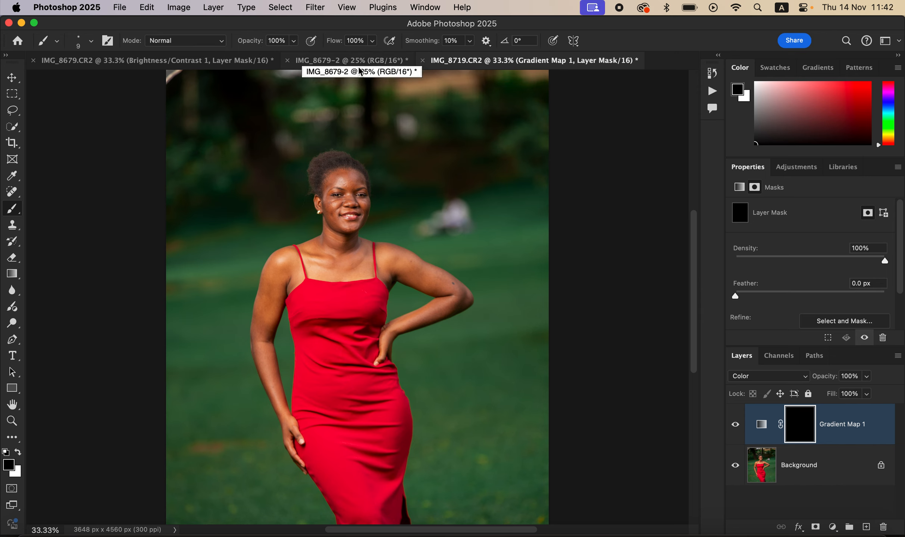
{"action": "key", "text": "x"}
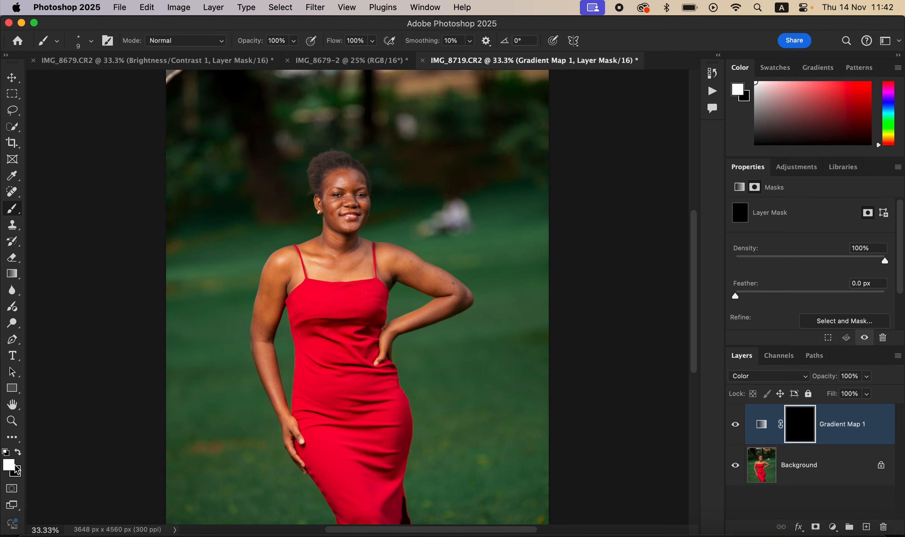
Paint white on the mask over the woman's arms and chest, starting with a 250 px brush.
{"action": "key", "text": "super+plus"}
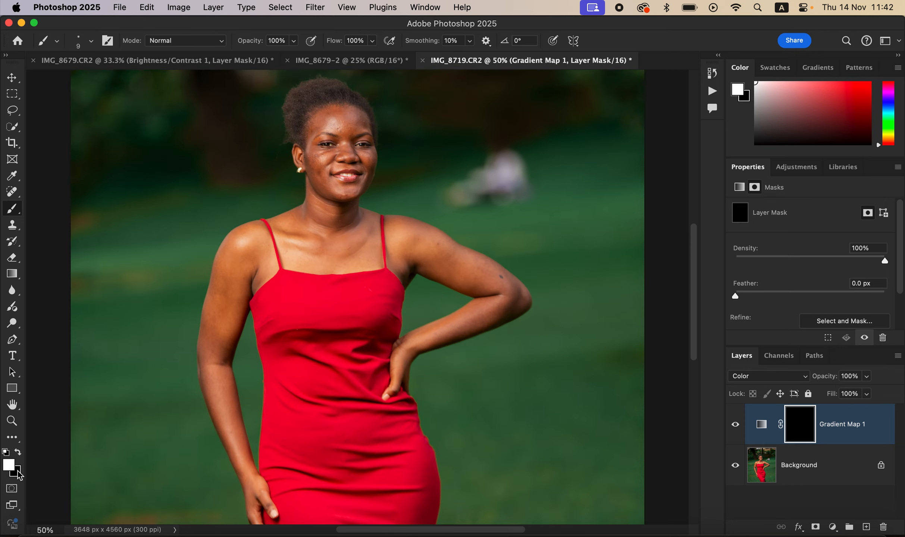
{"action": "key", "text": "bracketright"}
{"action": "key", "text": "bracketright"}
{"action": "key", "text": "bracketright"}
{"action": "key", "text": "bracketright"}
{"action": "key", "text": "bracketright"}
{"action": "key", "text": "bracketright"}
{"action": "key", "text": "bracketright"}
{"action": "key", "text": "bracketright"}
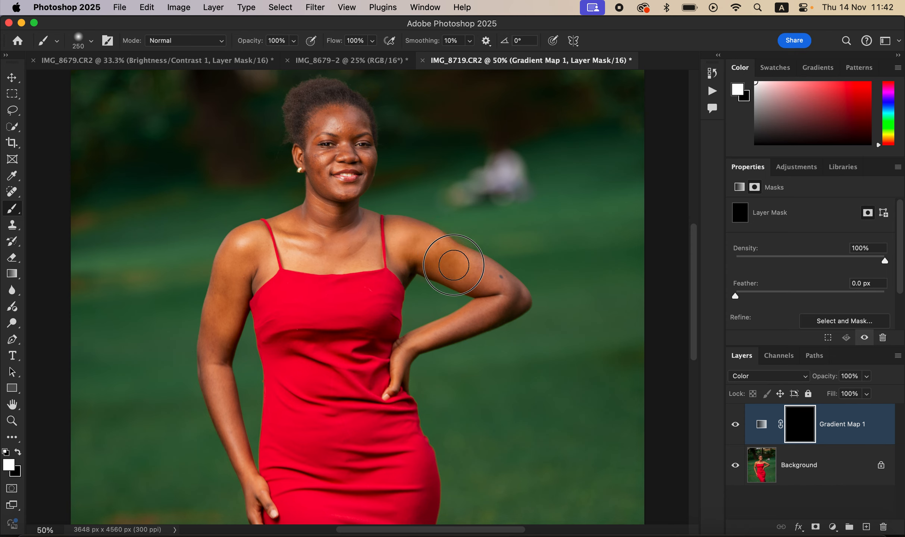
{"action": "mouse_move", "coordinate": [483, 313]}
{"action": "left_mouse_down"}
{"action": "mouse_move", "coordinate": [440, 323]}
{"action": "mouse_move", "coordinate": [405, 354]}
{"action": "left_mouse_up"}
{"action": "mouse_move", "coordinate": [505, 286]}
{"action": "left_mouse_down"}
{"action": "mouse_move", "coordinate": [430, 251]}
{"action": "mouse_move", "coordinate": [404, 253]}
{"action": "mouse_move", "coordinate": [323, 208]}
{"action": "mouse_move", "coordinate": [331, 225]}
{"action": "mouse_move", "coordinate": [313, 247]}
{"action": "mouse_move", "coordinate": [359, 245]}
{"action": "mouse_move", "coordinate": [303, 242]}
{"action": "mouse_move", "coordinate": [328, 212]}
{"action": "mouse_move", "coordinate": [352, 238]}
{"action": "mouse_move", "coordinate": [235, 275]}
{"action": "mouse_move", "coordinate": [216, 373]}
{"action": "mouse_move", "coordinate": [226, 368]}
{"action": "mouse_move", "coordinate": [232, 407]}
{"action": "mouse_move", "coordinate": [218, 392]}
{"action": "mouse_move", "coordinate": [244, 485]}
{"action": "mouse_move", "coordinate": [215, 384]}
{"action": "mouse_move", "coordinate": [262, 500]}
{"action": "mouse_move", "coordinate": [257, 488]}
{"action": "mouse_move", "coordinate": [275, 474]}
{"action": "left_mouse_up"}
Reduce the brush to 100 px and paint white on the mask over her face and neck.
{"action": "key", "text": "bracketleft"}
{"action": "key", "text": "bracketleft"}
{"action": "key", "text": "bracketleft"}
{"action": "key", "text": "bracketleft"}
{"action": "key", "text": "bracketleft"}
{"action": "left_click_drag", "start_coordinate": [371, 434], "coordinate": [375, 359]}
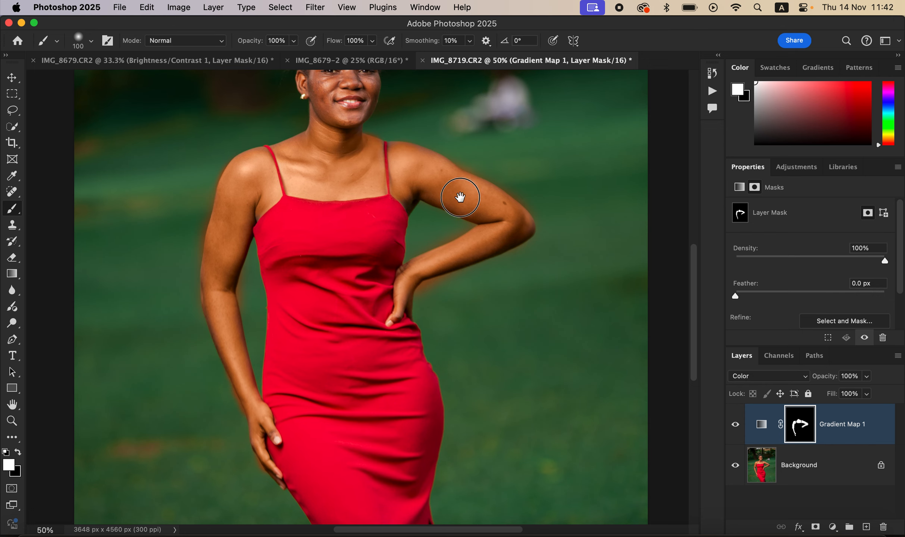
{"action": "scroll", "coordinate": [442, 243], "scroll_direction": "up", "scroll_amount": 5}
{"action": "mouse_move", "coordinate": [350, 164]}
{"action": "left_mouse_down"}
{"action": "mouse_move", "coordinate": [368, 163]}
{"action": "mouse_move", "coordinate": [323, 164]}
{"action": "mouse_move", "coordinate": [353, 172]}
{"action": "mouse_move", "coordinate": [354, 192]}
{"action": "mouse_move", "coordinate": [371, 199]}
{"action": "mouse_move", "coordinate": [320, 195]}
{"action": "mouse_move", "coordinate": [315, 205]}
{"action": "mouse_move", "coordinate": [346, 236]}
{"action": "mouse_move", "coordinate": [377, 220]}
{"action": "mouse_move", "coordinate": [379, 205]}
{"action": "mouse_move", "coordinate": [364, 203]}
{"action": "mouse_move", "coordinate": [375, 176]}
{"action": "mouse_move", "coordinate": [342, 158]}
{"action": "mouse_move", "coordinate": [319, 167]}
{"action": "mouse_move", "coordinate": [323, 256]}
{"action": "mouse_move", "coordinate": [370, 273]}
{"action": "mouse_move", "coordinate": [384, 266]}
{"action": "mouse_move", "coordinate": [407, 282]}
{"action": "mouse_move", "coordinate": [415, 318]}
{"action": "mouse_move", "coordinate": [417, 279]}
{"action": "mouse_move", "coordinate": [461, 295]}
{"action": "mouse_move", "coordinate": [507, 350]}
{"action": "left_mouse_up"}
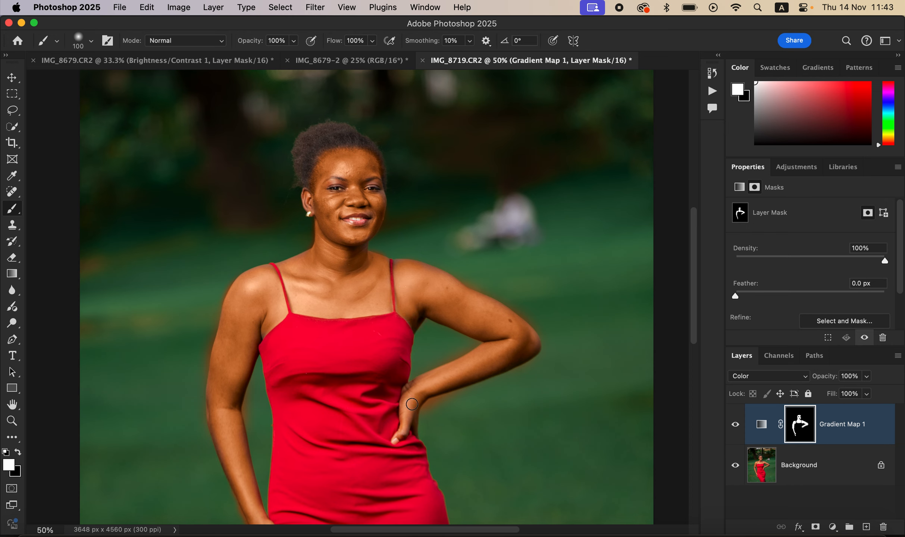
Touch up the mask in white on the hand at her waist, her shoulder, the side of her face and her elbow.
{"action": "left_click_drag", "start_coordinate": [412, 404], "coordinate": [402, 435]}
{"action": "left_click_drag", "start_coordinate": [255, 330], "coordinate": [260, 314]}
{"action": "mouse_move", "coordinate": [379, 199]}
{"action": "left_mouse_down"}
{"action": "mouse_move", "coordinate": [326, 182]}
{"action": "mouse_move", "coordinate": [371, 171]}
{"action": "left_mouse_up"}
{"action": "left_click_drag", "start_coordinate": [531, 341], "coordinate": [530, 344]}
Paint black on the mask along the outer edges of her arms to remove the orange spill from the background.
{"action": "key", "text": "x"}
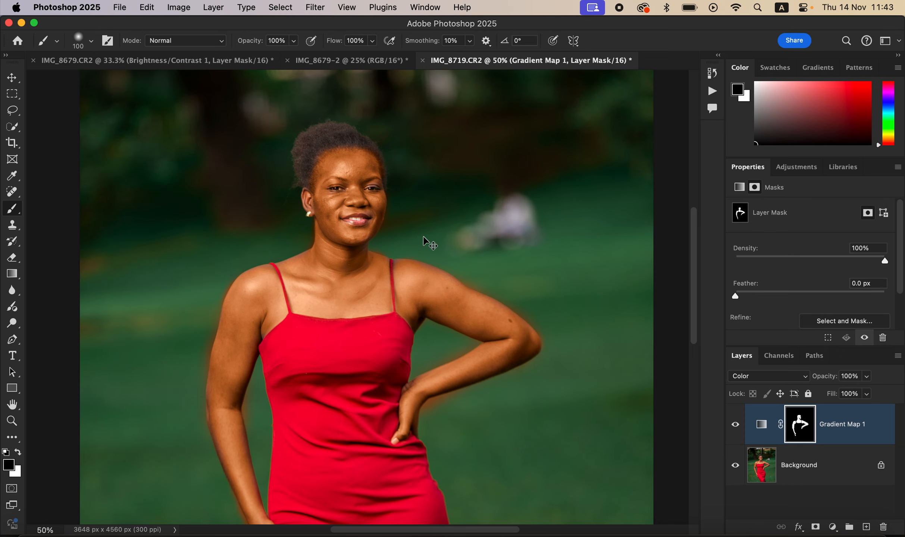
{"action": "key", "text": "super+plus"}
{"action": "key", "text": "super+plus"}
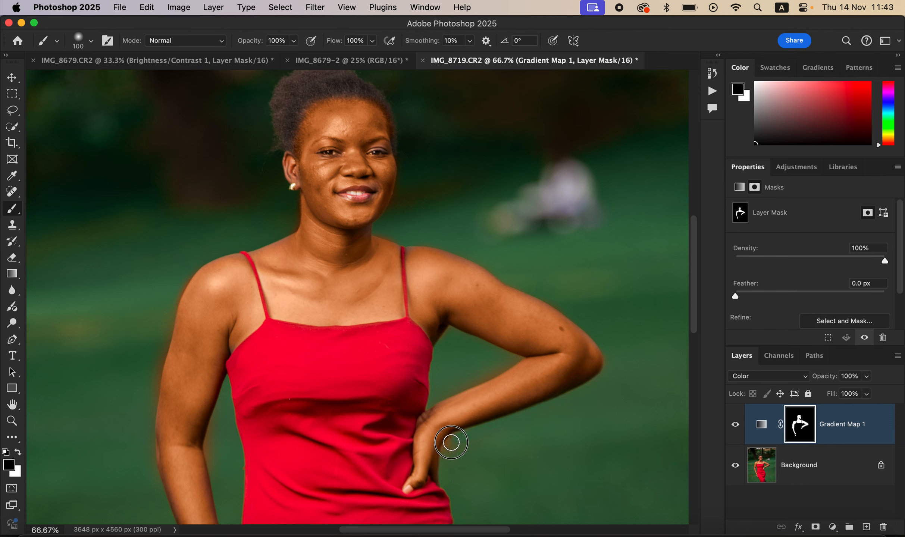
{"action": "mouse_move", "coordinate": [484, 376]}
{"action": "left_mouse_down"}
{"action": "mouse_move", "coordinate": [506, 361]}
{"action": "mouse_move", "coordinate": [464, 375]}
{"action": "mouse_move", "coordinate": [508, 361]}
{"action": "mouse_move", "coordinate": [488, 361]}
{"action": "mouse_move", "coordinate": [466, 339]}
{"action": "mouse_move", "coordinate": [497, 354]}
{"action": "mouse_move", "coordinate": [451, 334]}
{"action": "mouse_move", "coordinate": [444, 357]}
{"action": "mouse_move", "coordinate": [454, 372]}
{"action": "mouse_move", "coordinate": [444, 381]}
{"action": "mouse_move", "coordinate": [225, 411]}
{"action": "mouse_move", "coordinate": [213, 437]}
{"action": "mouse_move", "coordinate": [219, 465]}
{"action": "mouse_move", "coordinate": [161, 344]}
{"action": "left_mouse_up"}
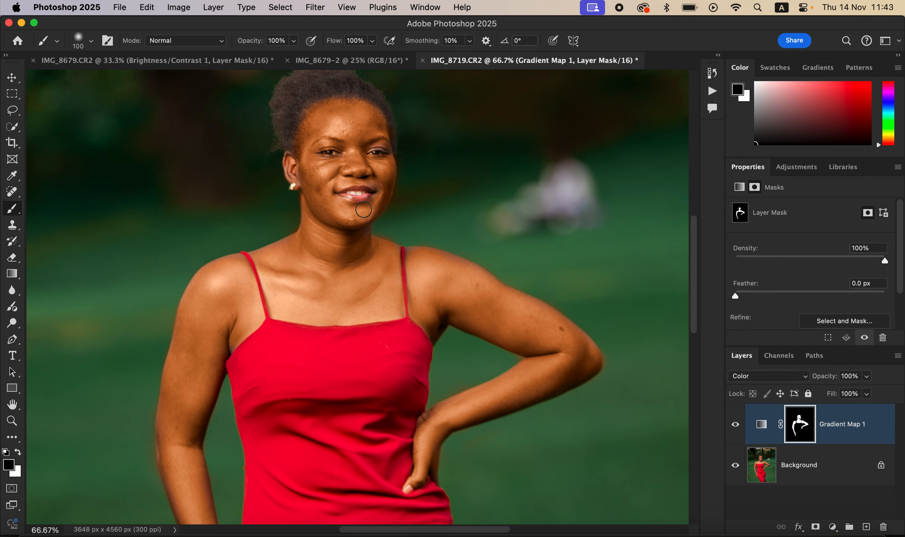
Touch up the mask in white on her ear, cheeks and forehead, then switch to black and reduce the brush to 45 px.
{"action": "key", "text": "x"}
{"action": "left_click_drag", "start_coordinate": [296, 173], "coordinate": [292, 173]}
{"action": "left_click", "coordinate": [309, 180]}
{"action": "left_click", "coordinate": [382, 187]}
{"action": "left_click", "coordinate": [379, 184]}
{"action": "left_click", "coordinate": [372, 128]}
{"action": "key", "text": "x"}
{"action": "key", "text": "bracketleft"}
{"action": "key", "text": "bracketleft"}
{"action": "key", "text": "bracketleft"}
{"action": "key", "text": "bracketleft"}
{"action": "key", "text": "bracketleft"}
Lower the gradient map layer's opacity to 53% and compare the skin with the layer hidden and shown.
{"action": "key", "text": "super+minus"}
{"action": "key", "text": "super+minus"}
{"action": "key", "text": "super+minus"}
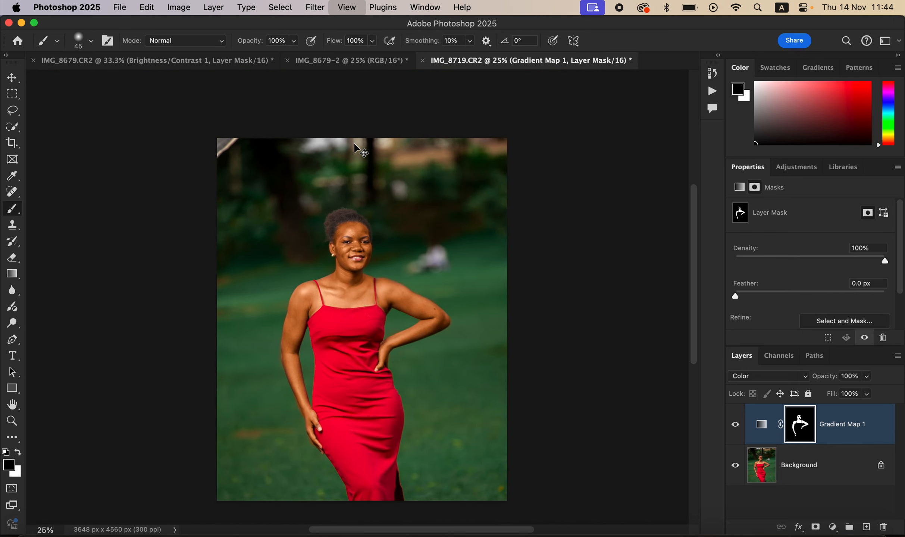
{"action": "key", "text": "super+equal"}
{"action": "left_click", "coordinate": [869, 380]}
{"action": "mouse_move", "coordinate": [860, 392]}
{"action": "left_mouse_down"}
{"action": "mouse_move", "coordinate": [834, 392]}
{"action": "mouse_move", "coordinate": [850, 396]}
{"action": "left_mouse_up"}
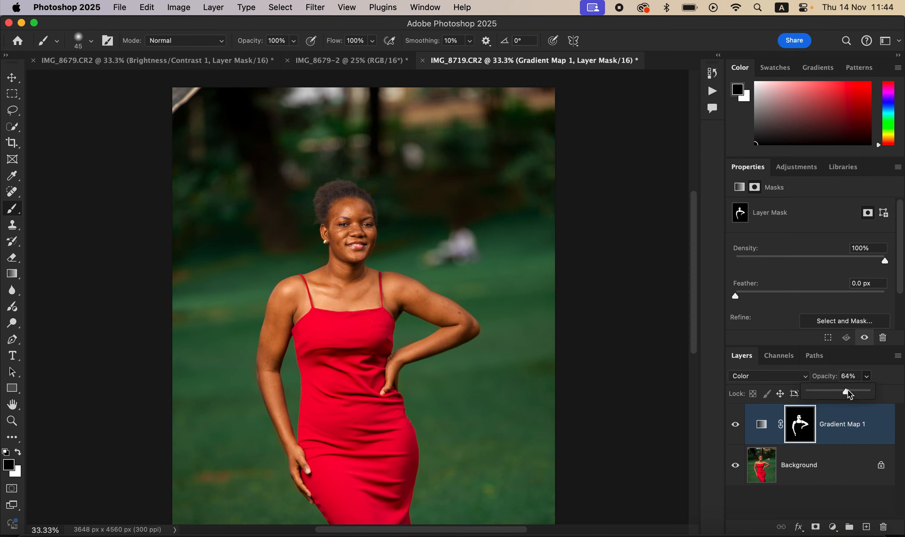
{"action": "left_click_drag", "start_coordinate": [848, 395], "coordinate": [842, 395]}
{"action": "left_click", "coordinate": [736, 425]}
{"action": "left_click", "coordinate": [735, 429]}
{"action": "left_click", "coordinate": [735, 429]}
{"action": "left_click", "coordinate": [736, 429]}
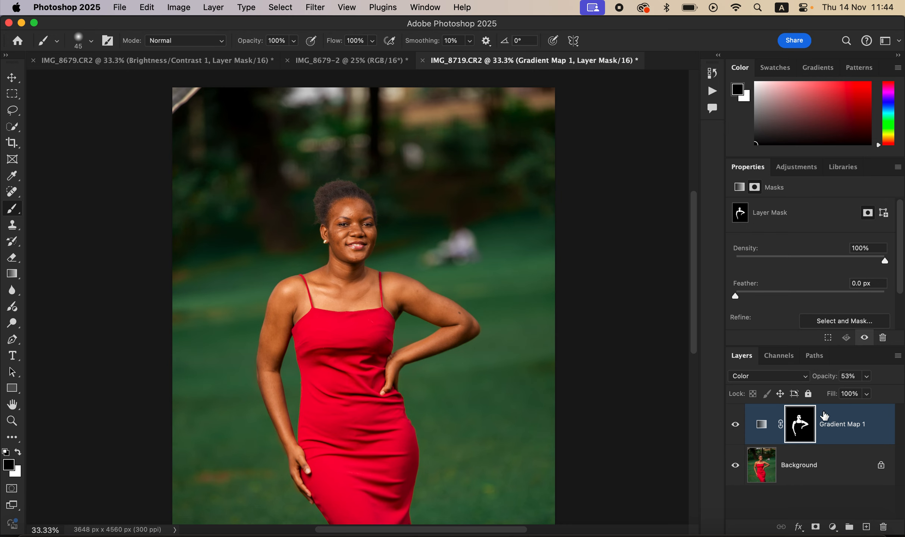
Set the gradient map layer's opacity to 39% and compare the portrait with the layer hidden and shown.
{"action": "left_click_drag", "start_coordinate": [866, 380], "coordinate": [860, 396]}
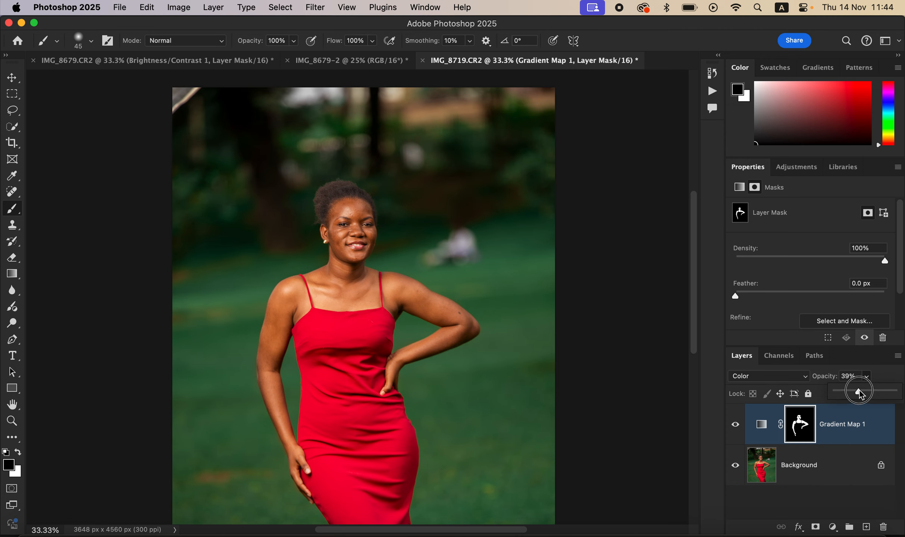
{"action": "left_click", "coordinate": [735, 425]}
{"action": "left_click", "coordinate": [735, 425]}
{"action": "left_click", "coordinate": [735, 426]}
{"action": "left_click", "coordinate": [735, 426]}
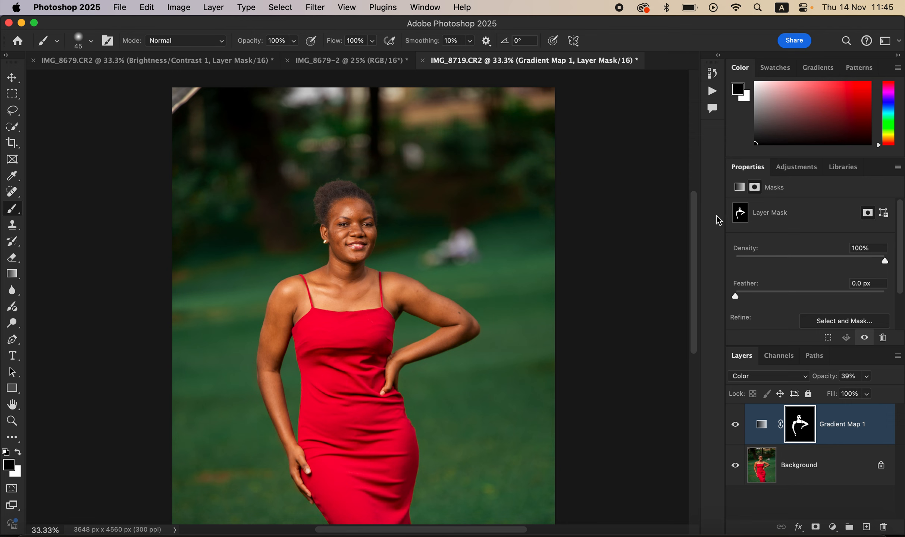
Run the RARA MEDIUM AUTO 2 retouching action on the portrait.
{"action": "left_click", "coordinate": [712, 94]}
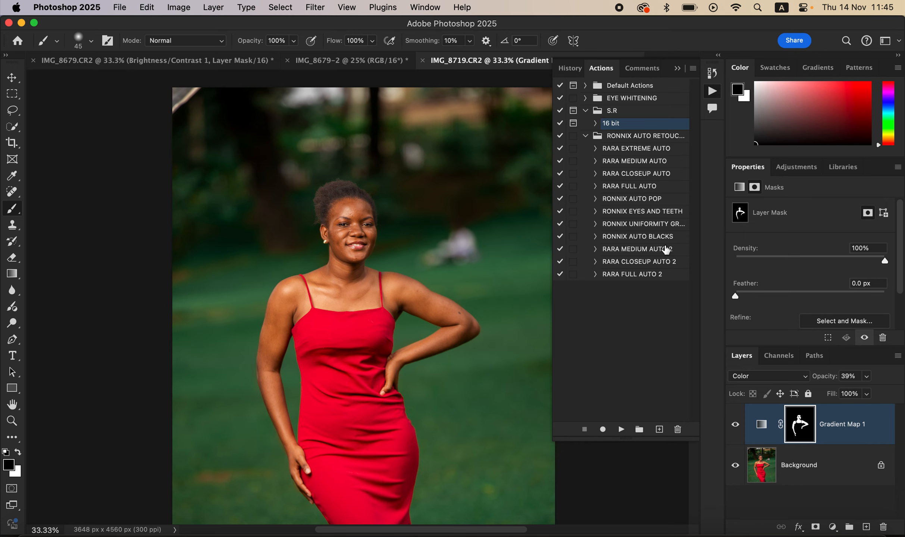
{"action": "left_click", "coordinate": [637, 250]}
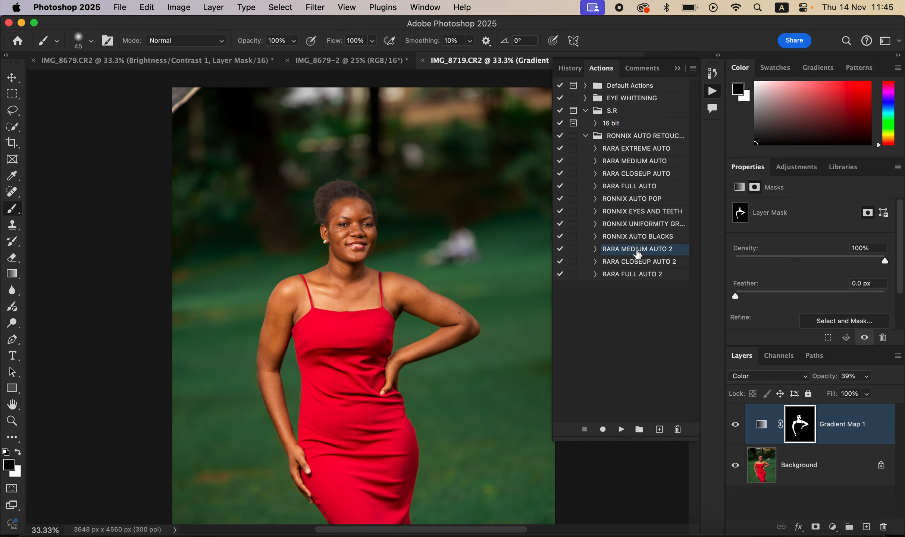
{"action": "left_click", "coordinate": [620, 432]}
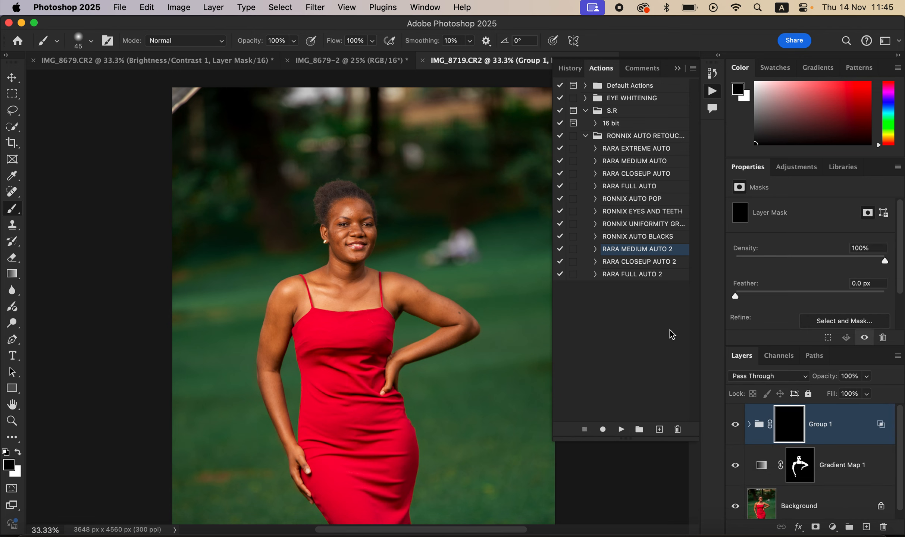
Paint white with a 200 px brush on the Group 1 mask over her chest and the upper part of her bent arm.
{"action": "left_click", "coordinate": [19, 451]}
{"action": "key", "text": "bracketright"}
{"action": "key", "text": "bracketright"}
{"action": "key", "text": "bracketright"}
{"action": "key", "text": "bracketright"}
{"action": "key", "text": "bracketright"}
{"action": "key", "text": "bracketright"}
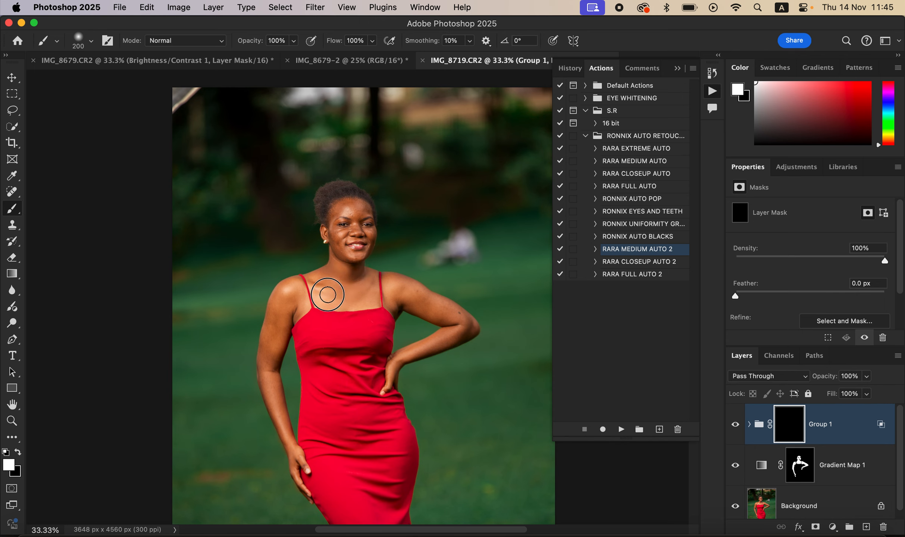
{"action": "mouse_move", "coordinate": [328, 294]}
{"action": "left_mouse_down"}
{"action": "mouse_move", "coordinate": [367, 296]}
{"action": "mouse_move", "coordinate": [338, 292]}
{"action": "mouse_move", "coordinate": [325, 277]}
{"action": "left_mouse_up"}
{"action": "left_click_drag", "start_coordinate": [383, 277], "coordinate": [456, 318]}
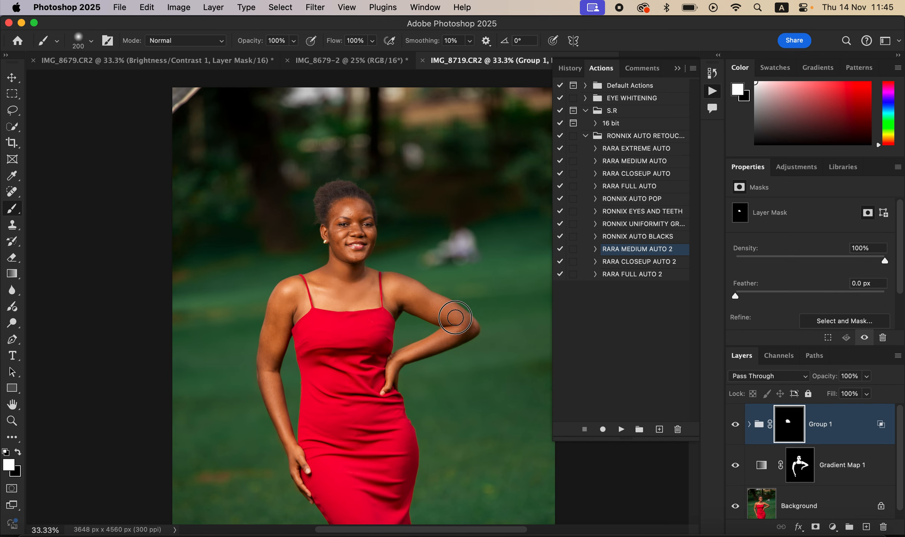
Paint white on the Group 1 mask over her bent forearm, the opposite shoulder and the hanging arm, adapting the brush size to each area.
{"action": "key", "text": "bracketleft"}
{"action": "key", "text": "bracketleft"}
{"action": "key", "text": "bracketleft"}
{"action": "mouse_move", "coordinate": [430, 345]}
{"action": "left_mouse_down"}
{"action": "mouse_move", "coordinate": [403, 356]}
{"action": "mouse_move", "coordinate": [469, 325]}
{"action": "mouse_move", "coordinate": [461, 331]}
{"action": "left_mouse_up"}
{"action": "mouse_move", "coordinate": [312, 301]}
{"action": "left_mouse_down"}
{"action": "mouse_move", "coordinate": [297, 297]}
{"action": "mouse_move", "coordinate": [285, 313]}
{"action": "left_mouse_up"}
{"action": "key", "text": "bracketright"}
{"action": "key", "text": "bracketright"}
{"action": "key", "text": "bracketright"}
{"action": "mouse_move", "coordinate": [277, 325]}
{"action": "left_mouse_down"}
{"action": "mouse_move", "coordinate": [282, 304]}
{"action": "mouse_move", "coordinate": [267, 375]}
{"action": "mouse_move", "coordinate": [269, 365]}
{"action": "mouse_move", "coordinate": [293, 453]}
{"action": "mouse_move", "coordinate": [281, 410]}
{"action": "left_mouse_up"}
Paint white with a 90 px brush on the Group 1 mask over her face, then switch the brush colour to black.
{"action": "key", "text": "bracketleft"}
{"action": "key", "text": "bracketleft"}
{"action": "mouse_move", "coordinate": [349, 231]}
{"action": "left_mouse_down"}
{"action": "mouse_move", "coordinate": [354, 202]}
{"action": "mouse_move", "coordinate": [367, 208]}
{"action": "mouse_move", "coordinate": [335, 209]}
{"action": "mouse_move", "coordinate": [355, 213]}
{"action": "mouse_move", "coordinate": [362, 202]}
{"action": "mouse_move", "coordinate": [345, 236]}
{"action": "mouse_move", "coordinate": [333, 229]}
{"action": "mouse_move", "coordinate": [333, 243]}
{"action": "mouse_move", "coordinate": [354, 256]}
{"action": "mouse_move", "coordinate": [338, 231]}
{"action": "mouse_move", "coordinate": [357, 224]}
{"action": "mouse_move", "coordinate": [343, 208]}
{"action": "mouse_move", "coordinate": [369, 222]}
{"action": "left_mouse_up"}
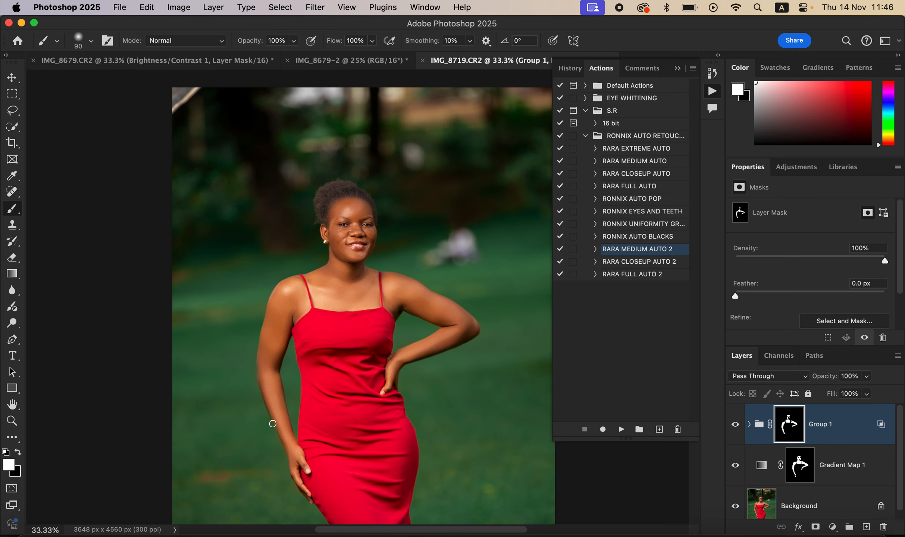
{"action": "key", "text": "x"}
Compare the portrait with Group 1 hidden and shown, then lower the group's opacity to 86%.
{"action": "left_click", "coordinate": [735, 425]}
{"action": "left_click", "coordinate": [735, 425]}
{"action": "left_click", "coordinate": [735, 425]}
{"action": "left_click", "coordinate": [735, 425]}
{"action": "left_click", "coordinate": [728, 415]}
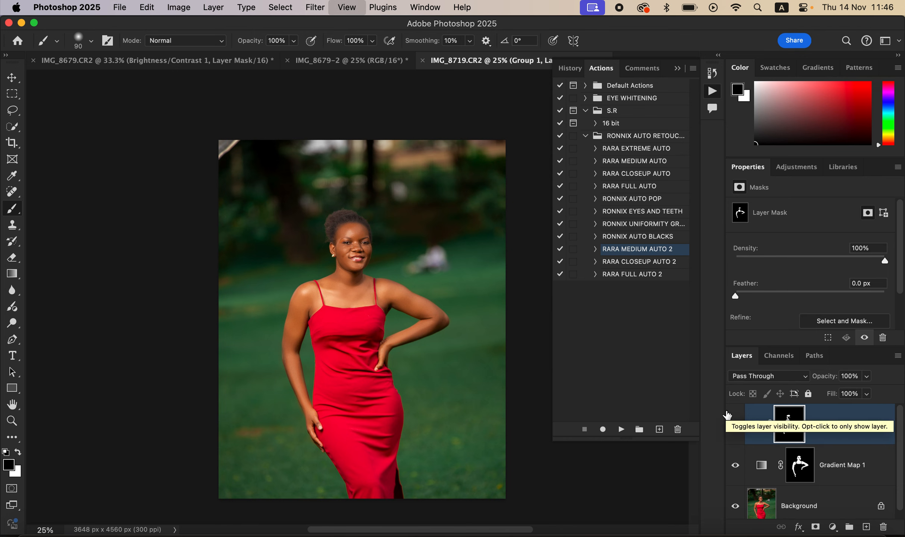
{"action": "left_click", "coordinate": [727, 415]}
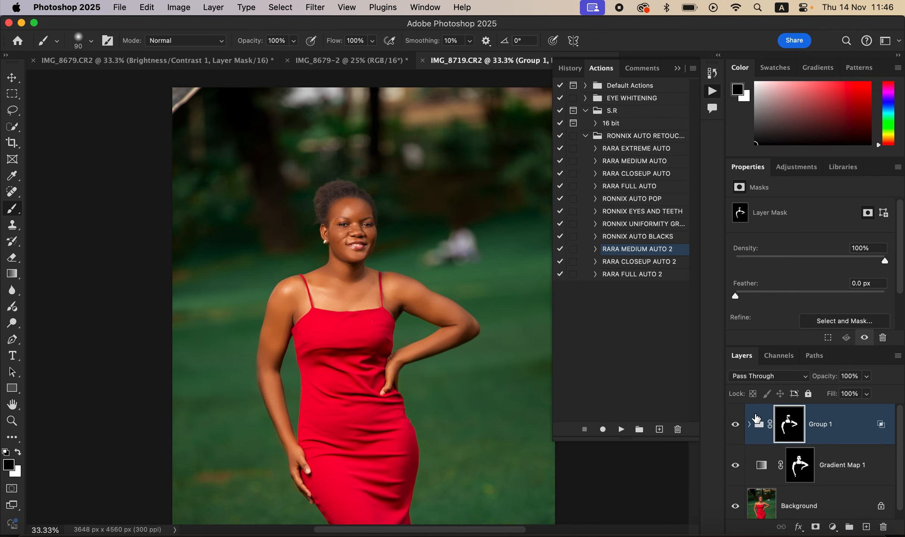
{"action": "left_click", "coordinate": [867, 378]}
{"action": "left_click_drag", "start_coordinate": [861, 391], "coordinate": [859, 393]}
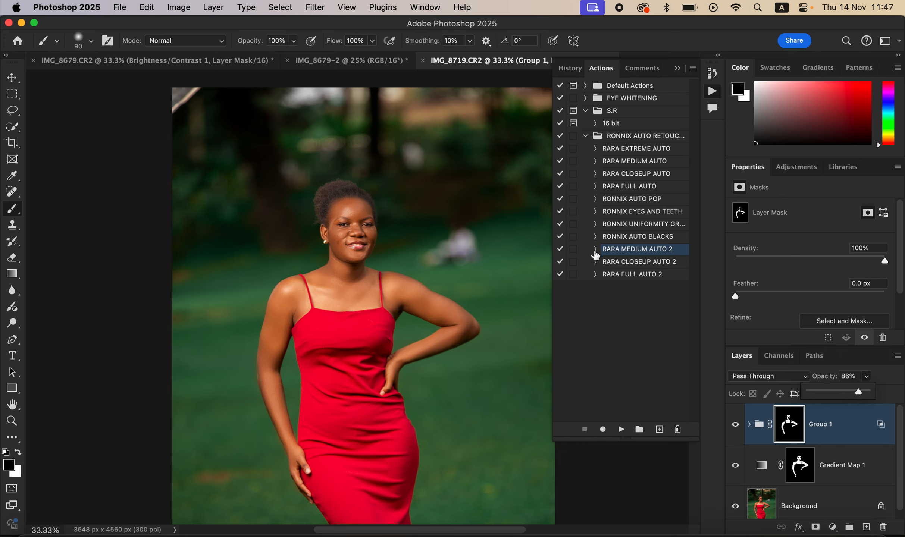
Run the RONNIX AUTO BLACKS action and compare the portrait with its new layer group hidden and shown.
{"action": "left_click", "coordinate": [636, 238]}
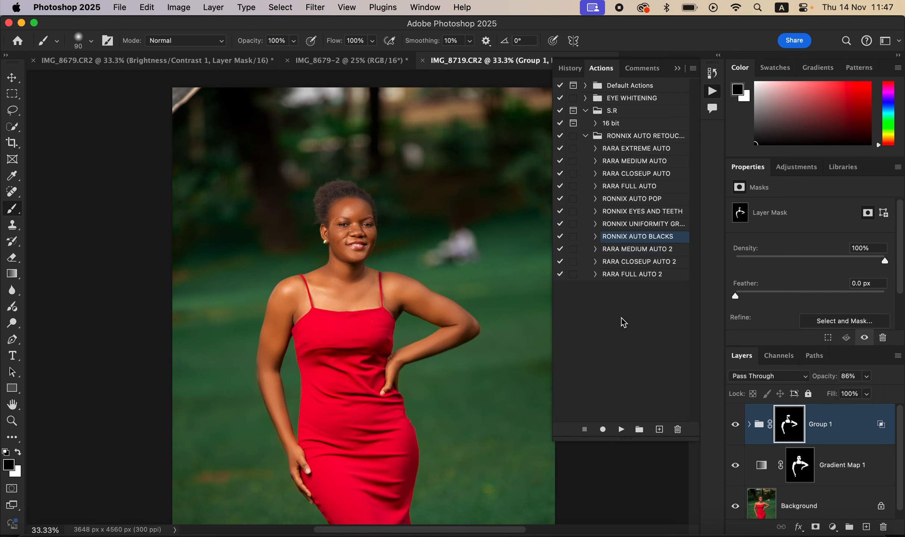
{"action": "left_click", "coordinate": [621, 429]}
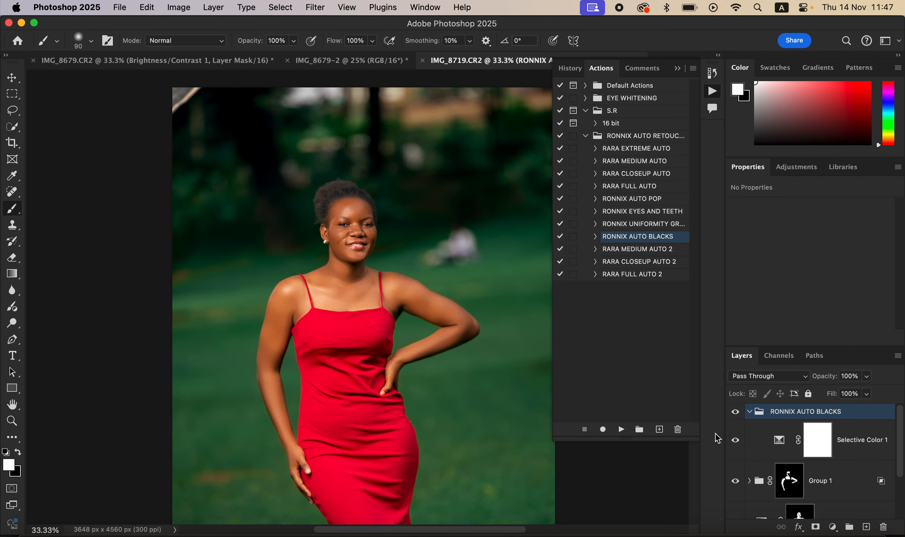
{"action": "left_click", "coordinate": [735, 412]}
{"action": "left_click", "coordinate": [735, 412]}
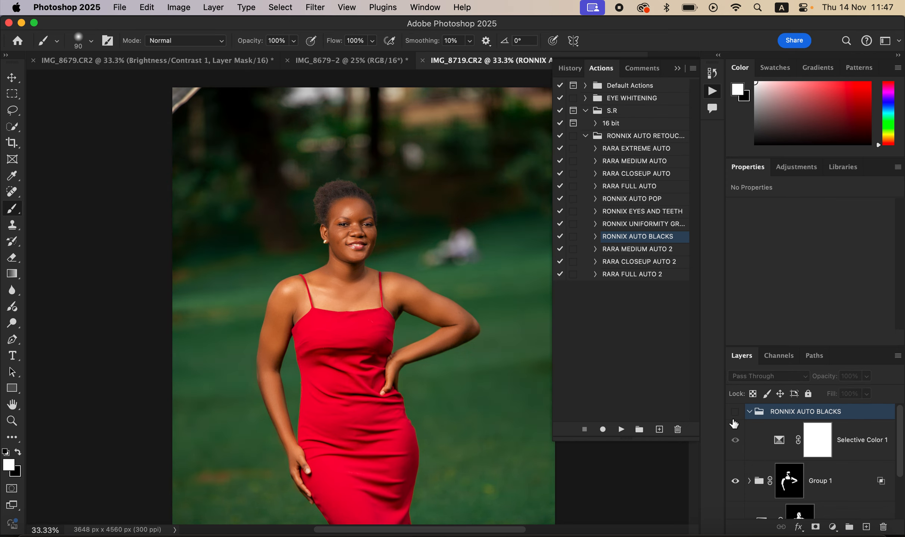
{"action": "key", "text": "super+minus"}
{"action": "key", "text": "super+minus"}
{"action": "key", "text": "super+plus"}
{"action": "key", "text": "super+plus"}
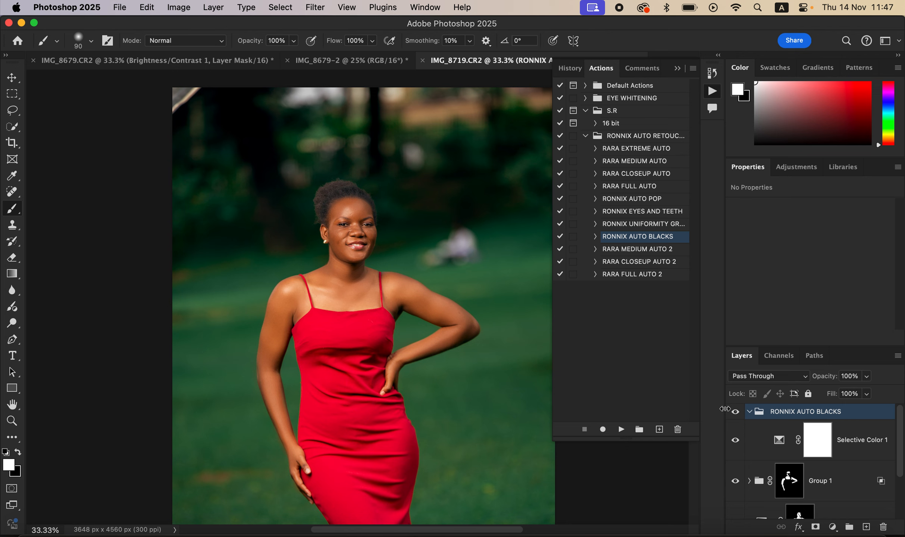
{"action": "key", "text": "super+plus"}
{"action": "key", "text": "super+minus"}
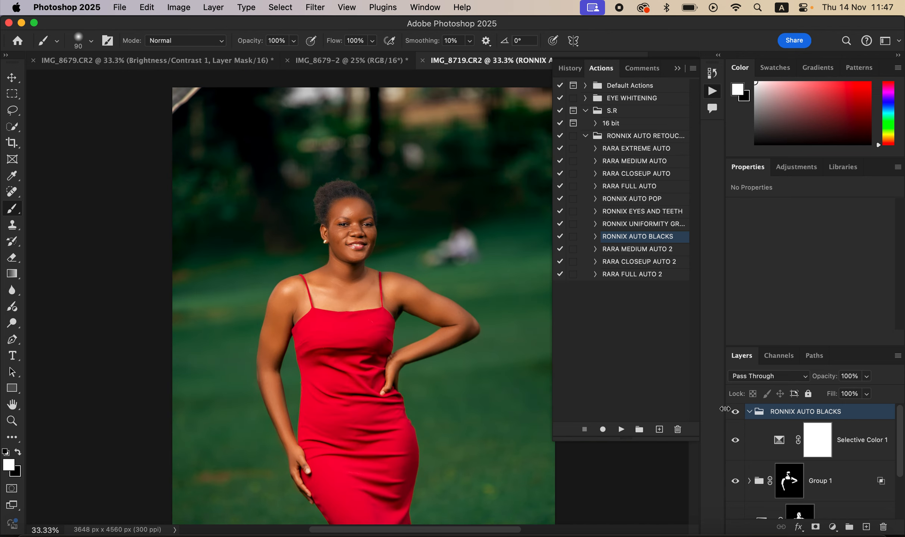